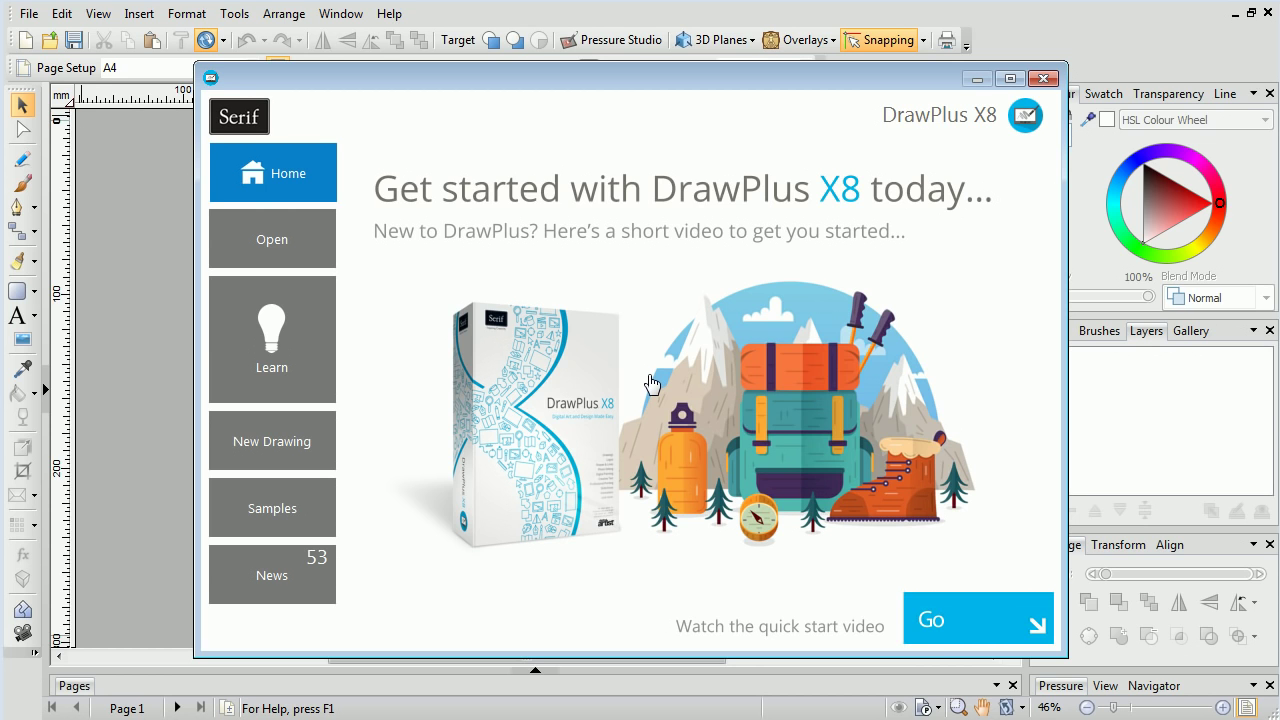
- From the Startup Assistant samples, open the Dinosaur Print Design sample
{"action": "left_click", "coordinate": [316, 508]}
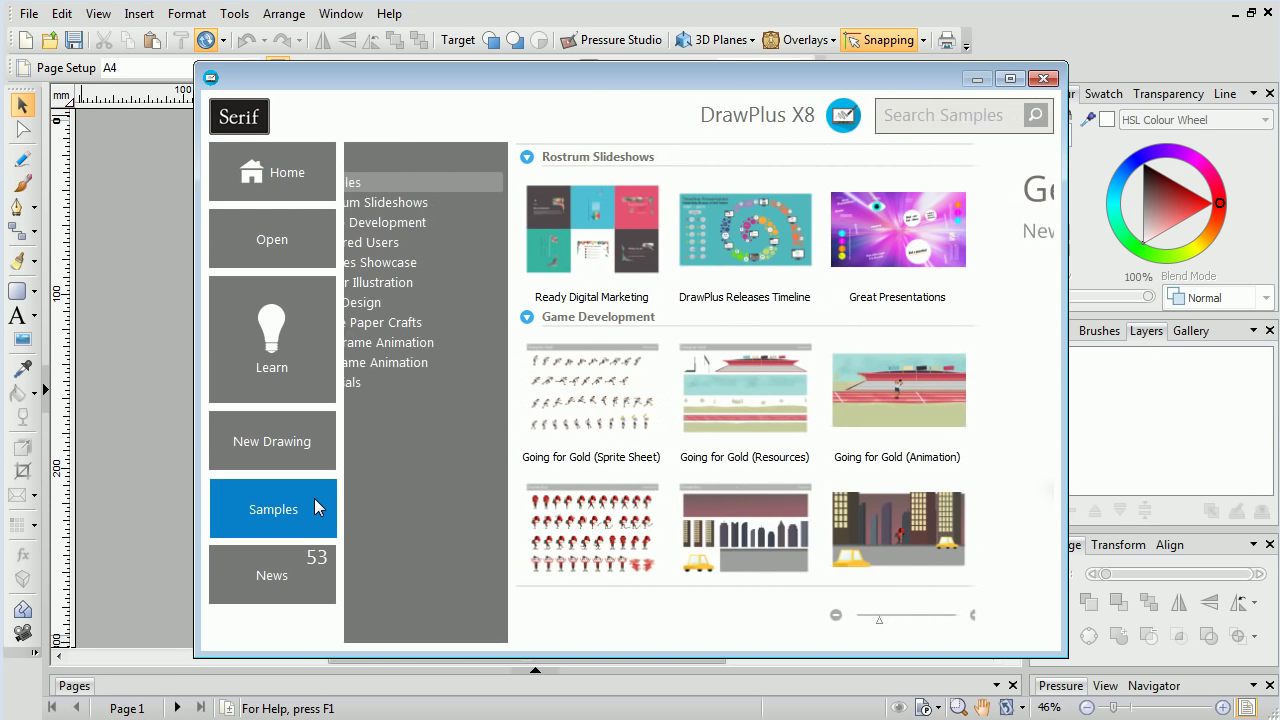
{"action": "left_click", "coordinate": [423, 302]}
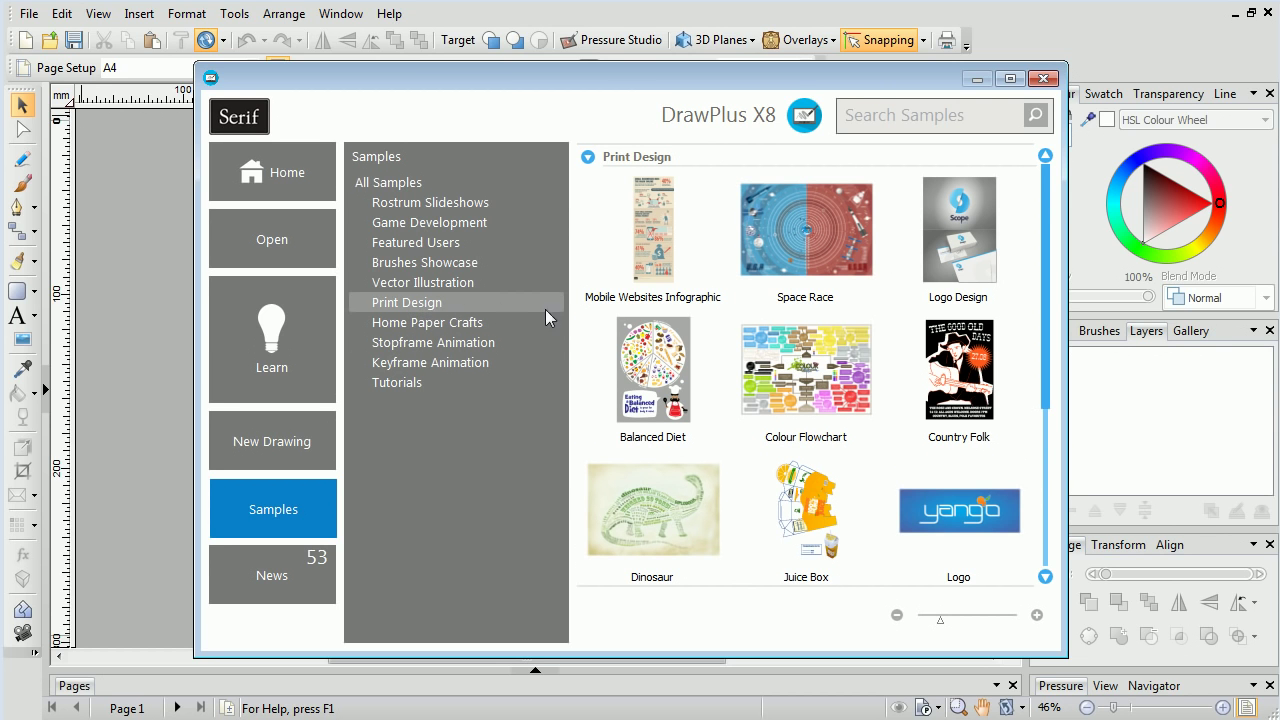
{"action": "left_click", "coordinate": [643, 537]}
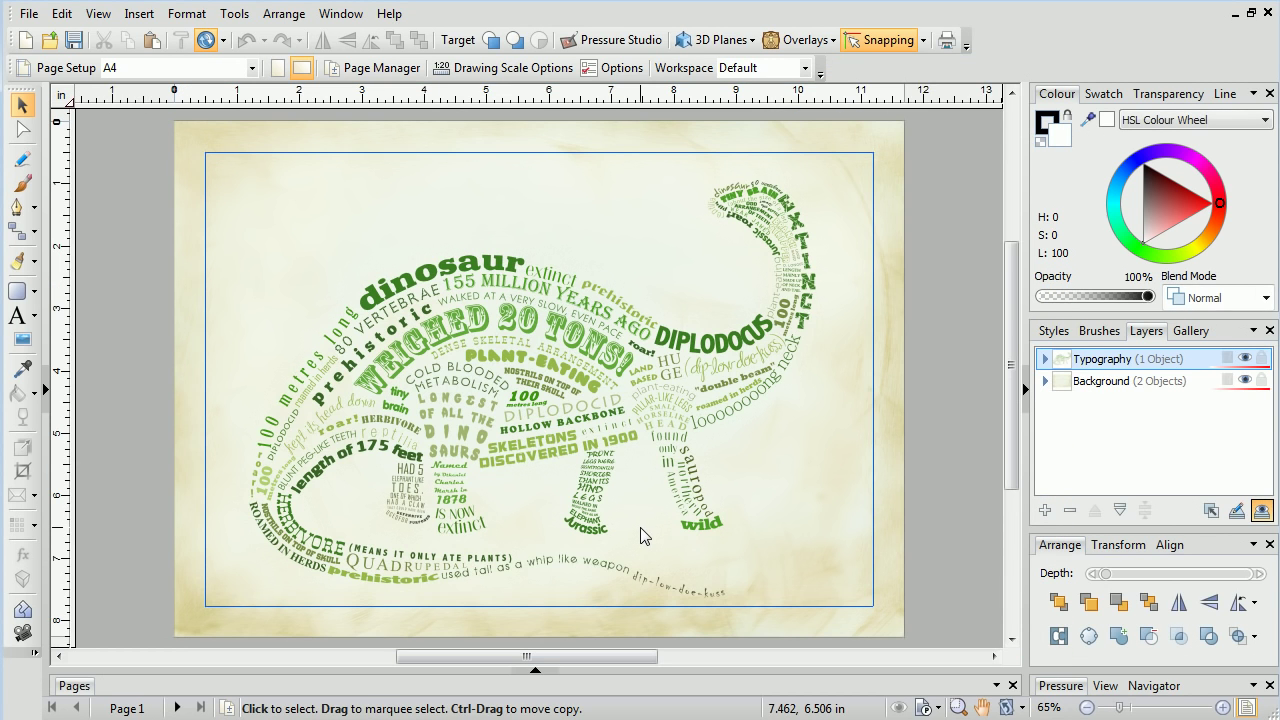
- Place and size the first rostrum camera view around the DIPLODOCUS lettering on the neck, then fit the page
{"action": "left_click", "coordinate": [22, 634]}
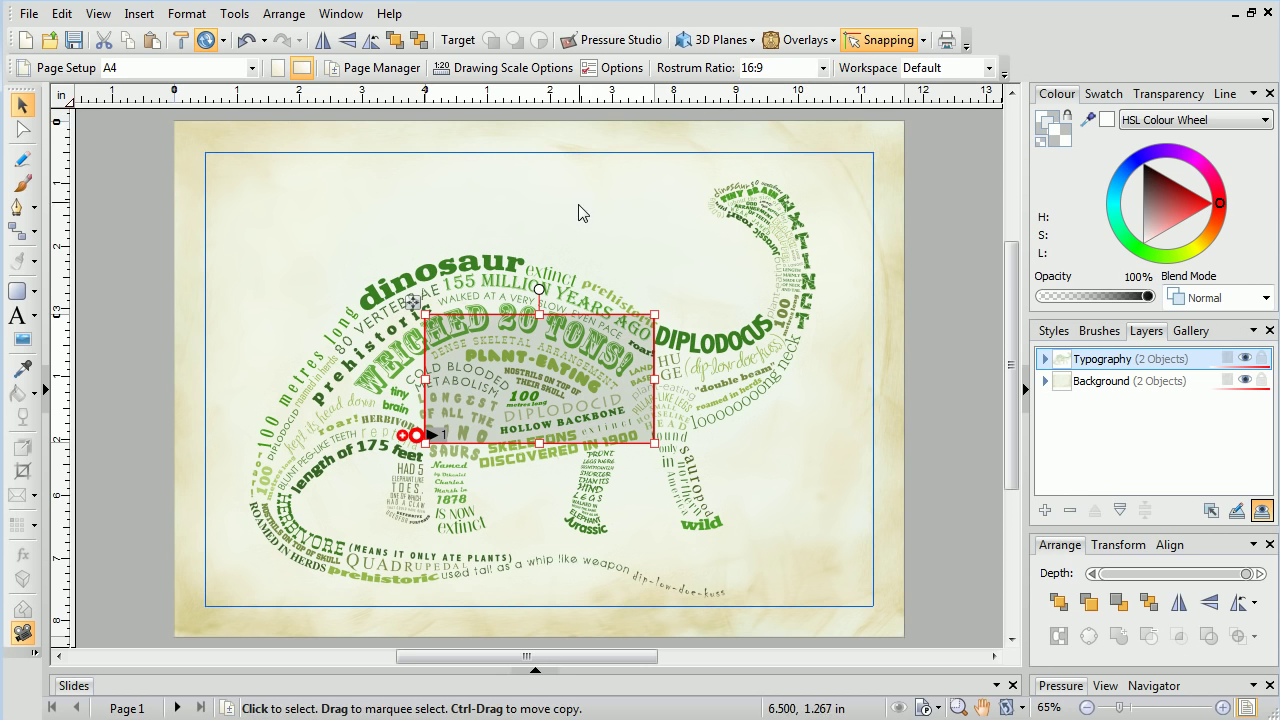
{"action": "left_click_drag", "start_coordinate": [589, 392], "coordinate": [812, 312]}
{"action": "left_click_drag", "start_coordinate": [877, 234], "coordinate": [797, 291]}
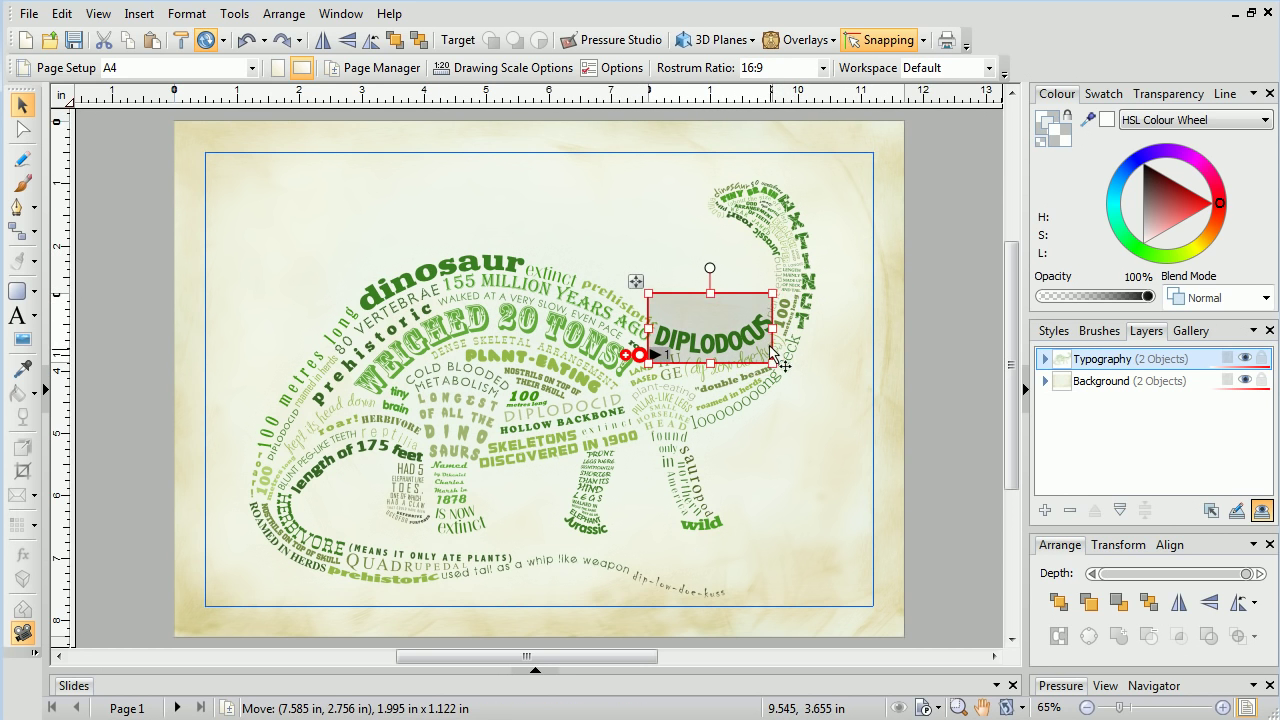
{"action": "scroll", "coordinate": [772, 325], "scroll_direction": "up", "scroll_amount": 5}
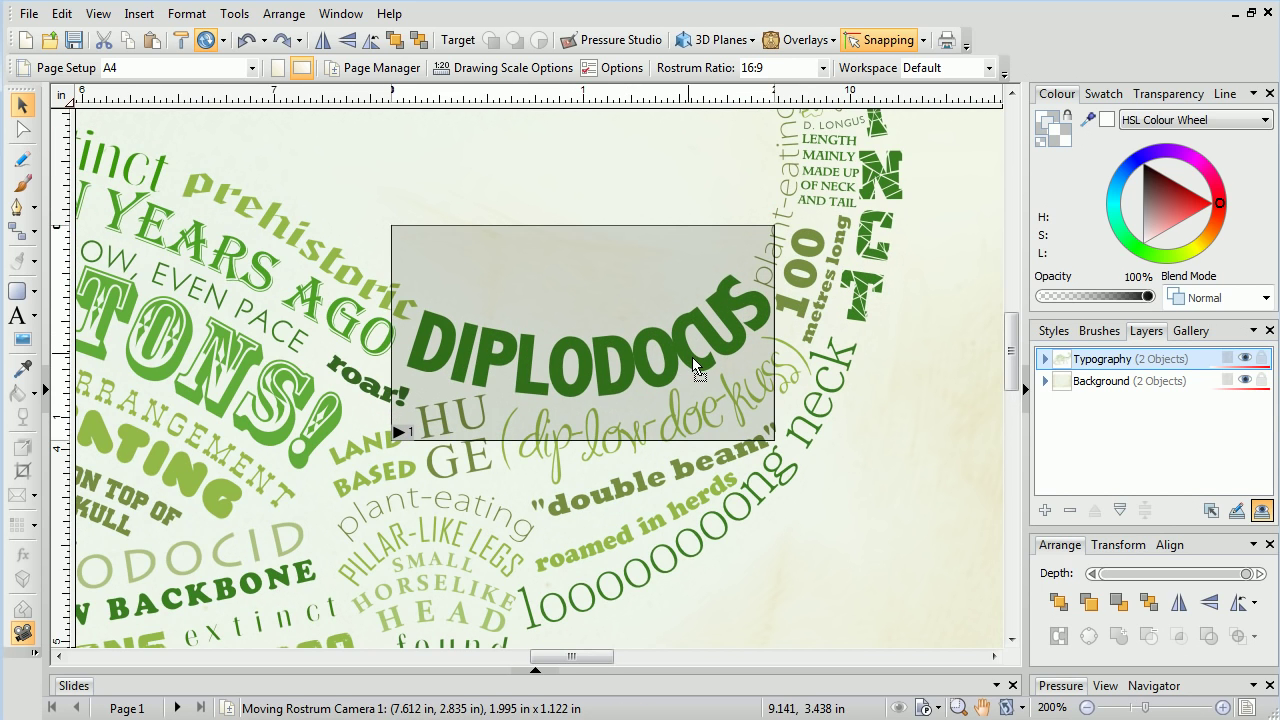
{"action": "left_click_drag", "start_coordinate": [775, 227], "coordinate": [789, 217]}
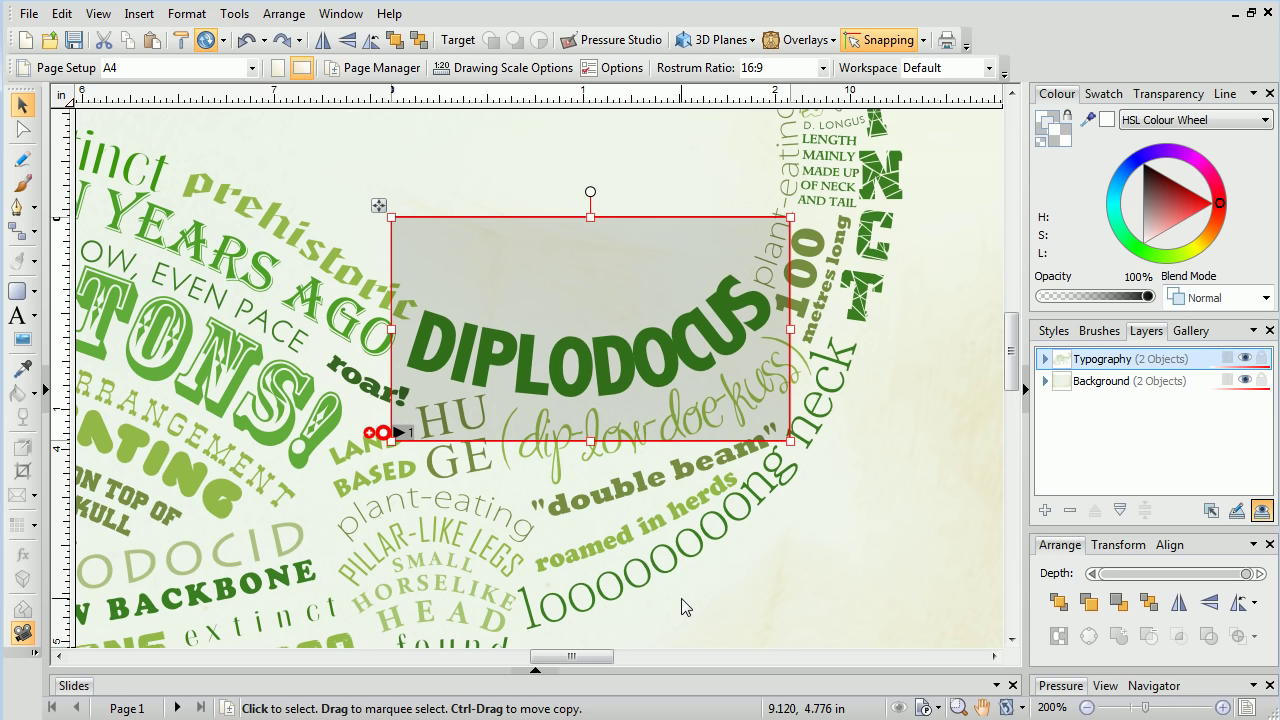
{"action": "key", "text": "ctrl+r"}
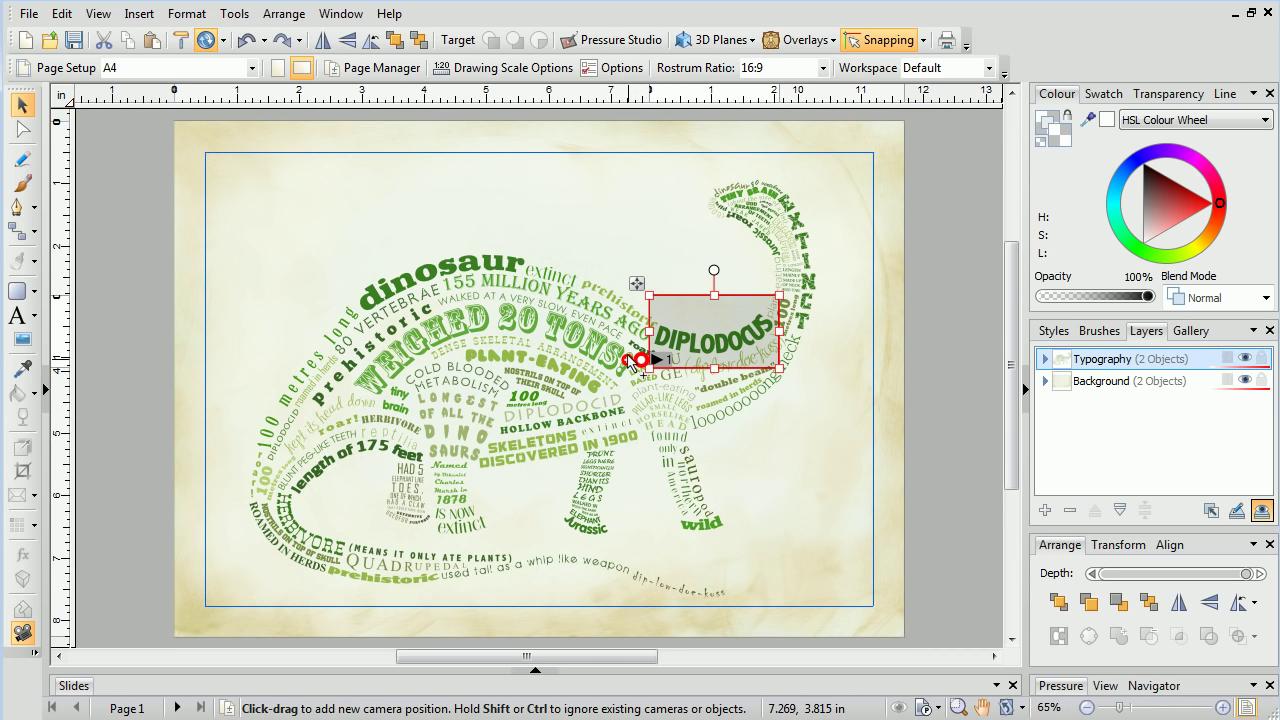
- Add camera views over 'length of 175 feet' and 'HOLLOW BACKBONE'
{"action": "mouse_move", "coordinate": [630, 361]}
{"action": "left_mouse_down"}
{"action": "mouse_move", "coordinate": [531, 219]}
{"action": "mouse_move", "coordinate": [414, 216]}
{"action": "mouse_move", "coordinate": [282, 248]}
{"action": "mouse_move", "coordinate": [386, 206]}
{"action": "mouse_move", "coordinate": [478, 200]}
{"action": "mouse_move", "coordinate": [479, 282]}
{"action": "mouse_move", "coordinate": [492, 298]}
{"action": "mouse_move", "coordinate": [349, 240]}
{"action": "mouse_move", "coordinate": [286, 491]}
{"action": "left_mouse_up"}
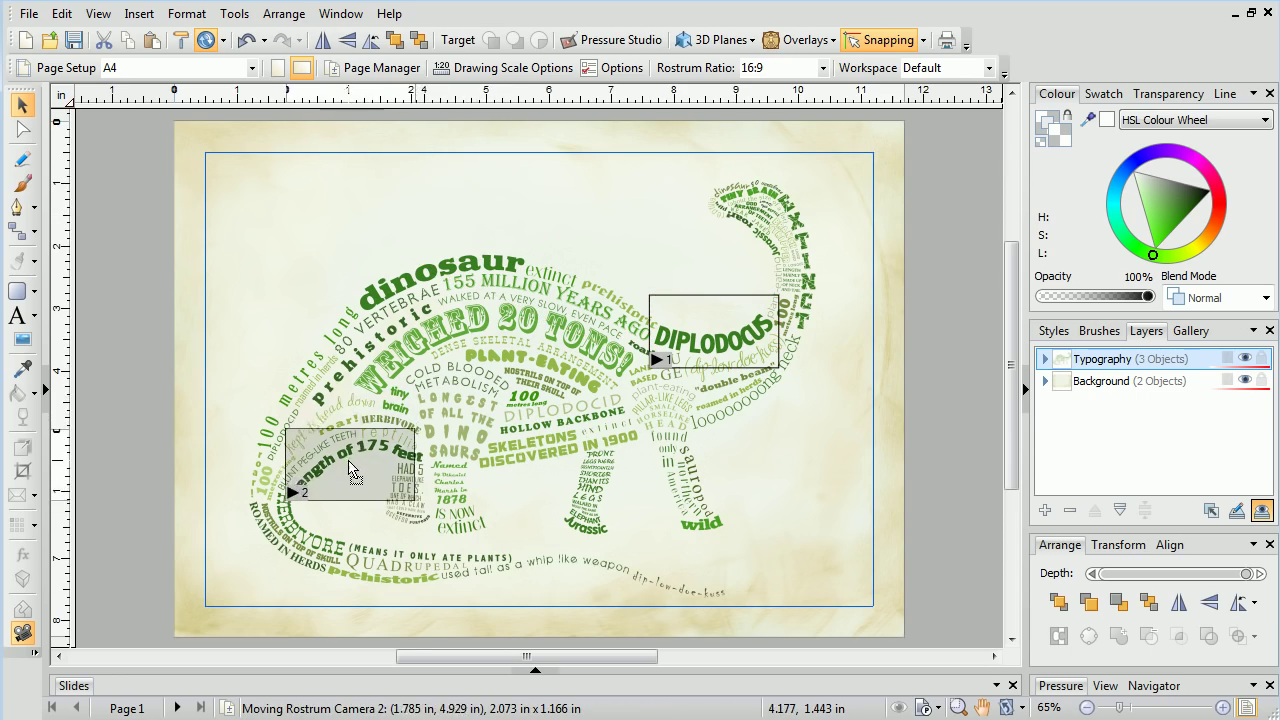
{"action": "scroll", "coordinate": [286, 491], "scroll_direction": "up", "scroll_amount": 3}
{"action": "scroll", "coordinate": [286, 491], "scroll_direction": "down", "scroll_amount": 2}
{"action": "left_click", "coordinate": [430, 405]}
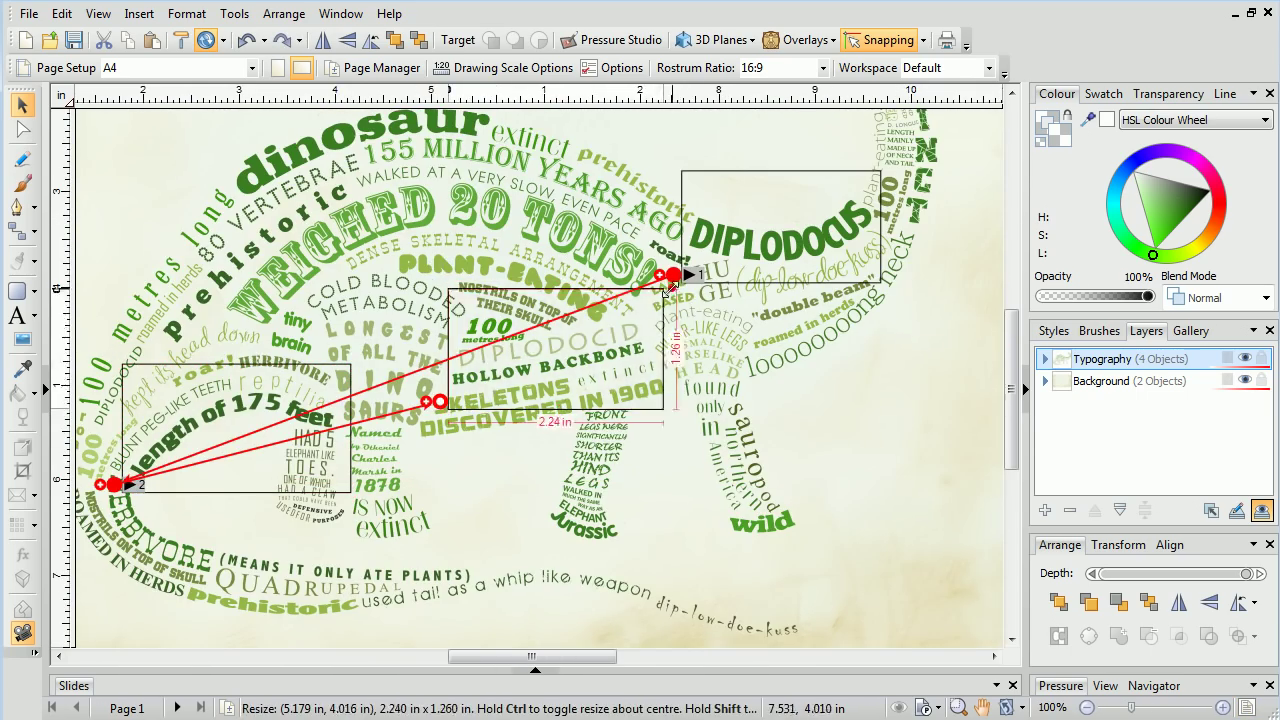
{"action": "scroll", "coordinate": [430, 410], "scroll_direction": "up", "scroll_amount": 2}
{"action": "scroll", "coordinate": [513, 432], "scroll_direction": "down", "scroll_amount": 3}
- Add a fourth camera view tilted along the tail text, enlarging and repositioning it
{"action": "left_click_drag", "start_coordinate": [287, 267], "coordinate": [316, 358]}
{"action": "scroll", "coordinate": [230, 355], "scroll_direction": "up", "scroll_amount": 2}
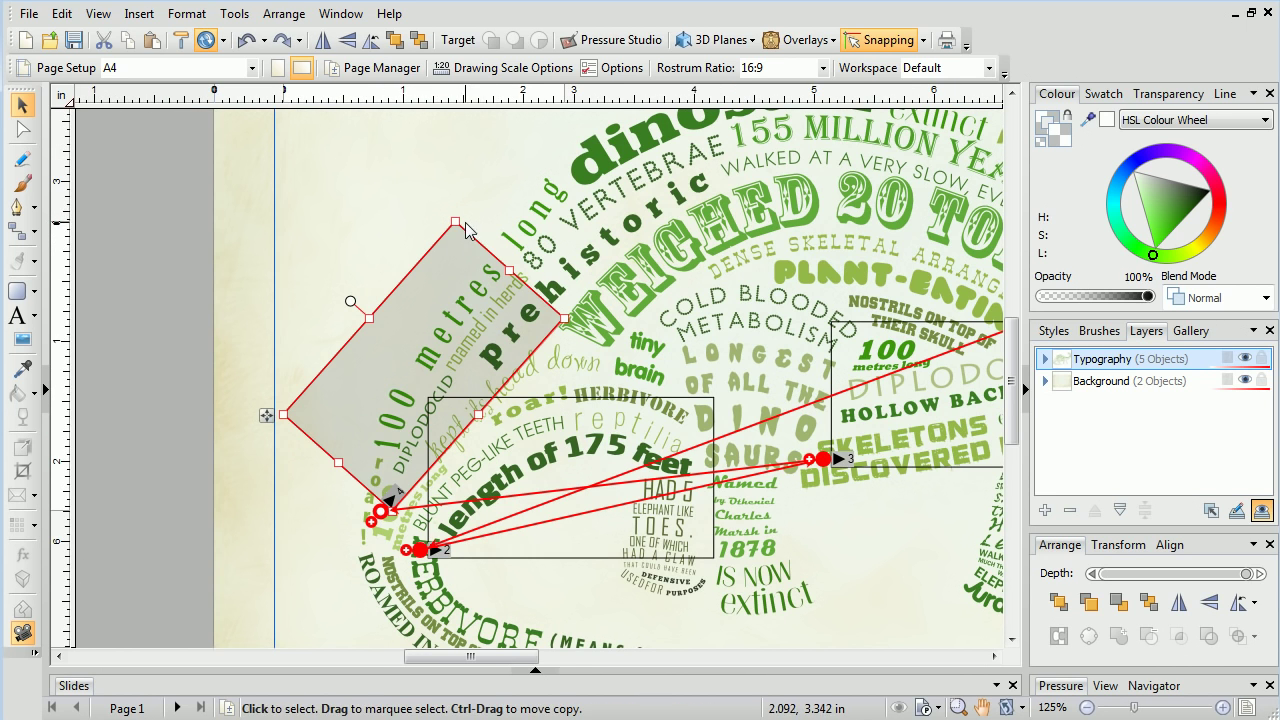
{"action": "left_click_drag", "start_coordinate": [451, 230], "coordinate": [479, 118]}
{"action": "left_click_drag", "start_coordinate": [457, 260], "coordinate": [487, 254]}
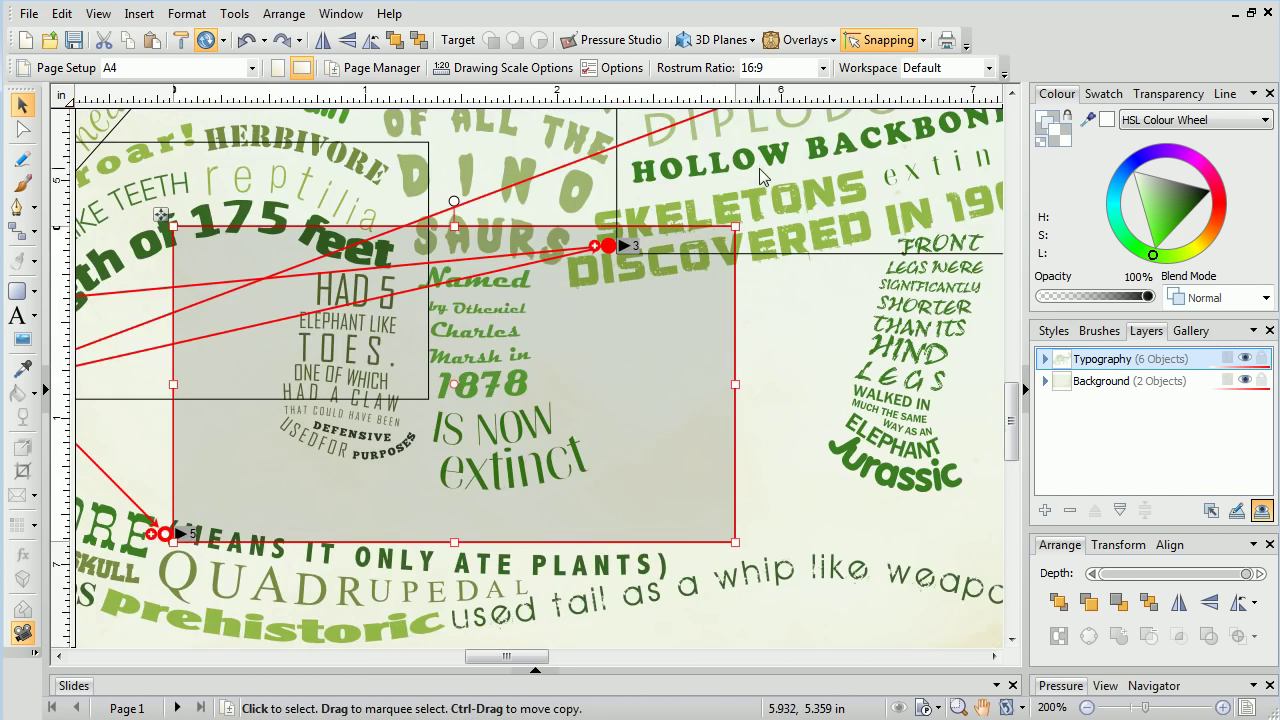
{"action": "key", "text": "ctrl+z"}
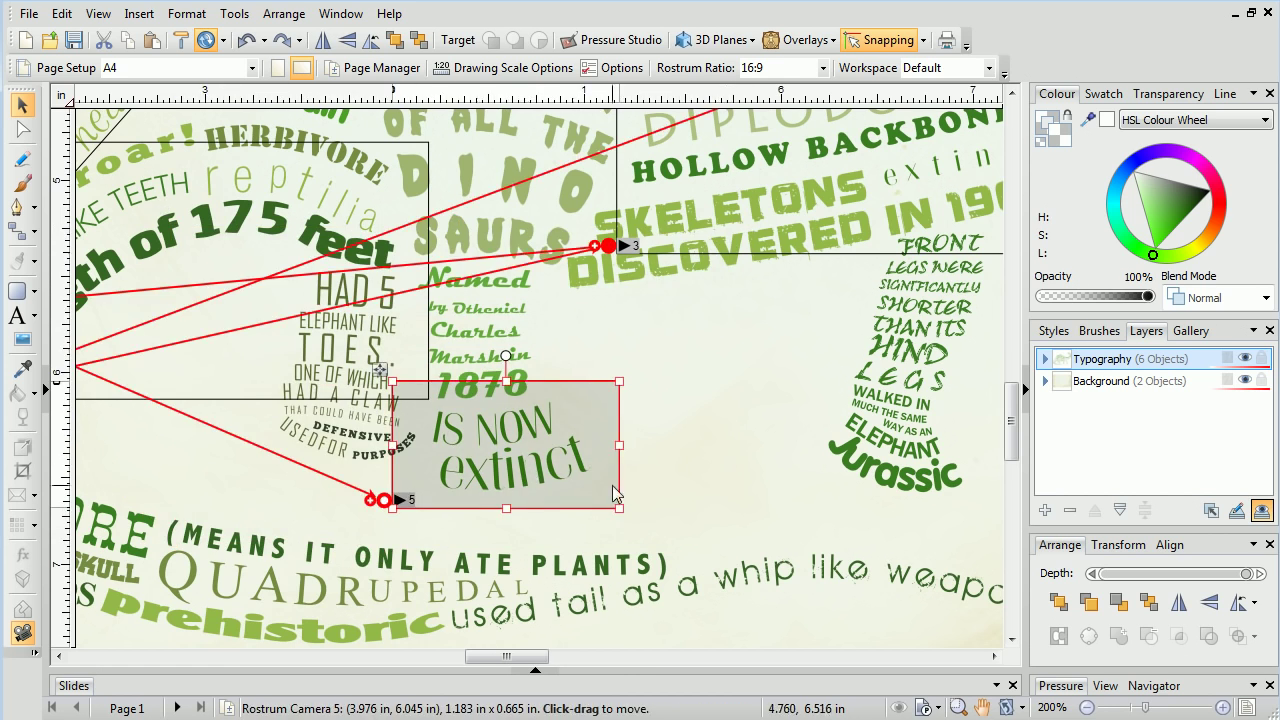
- Preview the rostrum camera animation in the Flash Player from the File menu
{"action": "key", "text": "ctrl+shift+j"}
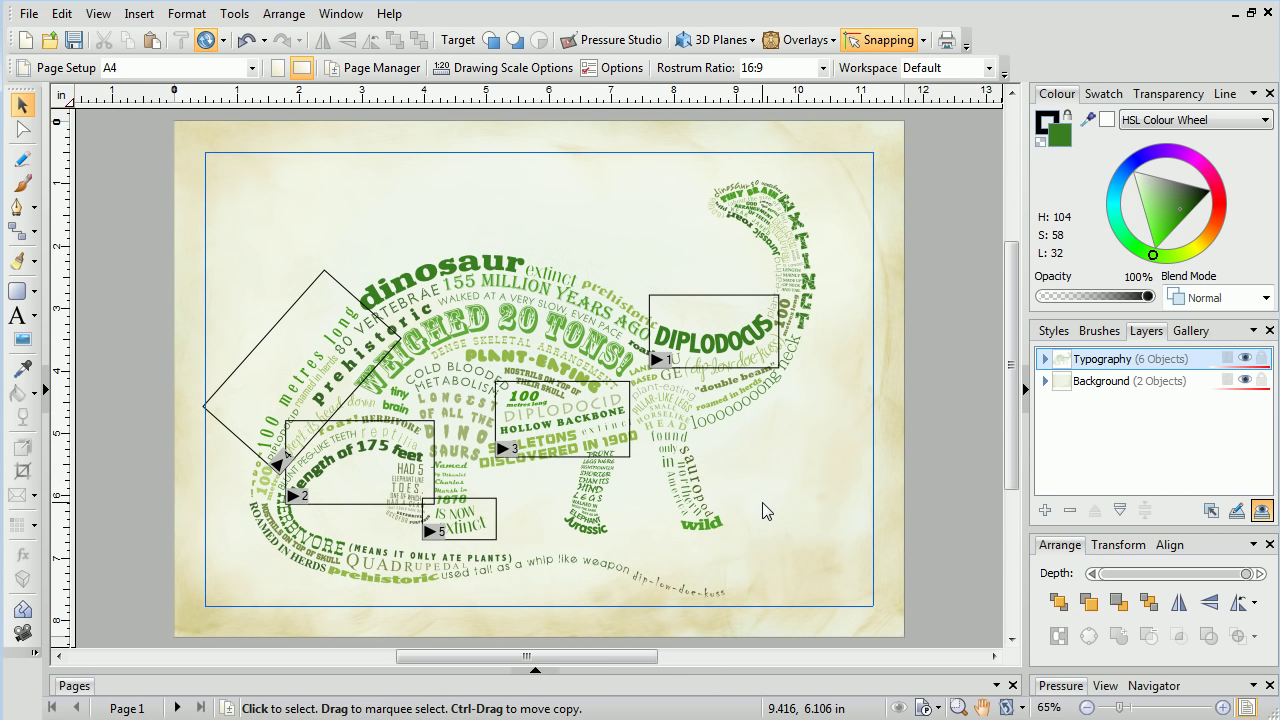
{"action": "left_click", "coordinate": [29, 14]}
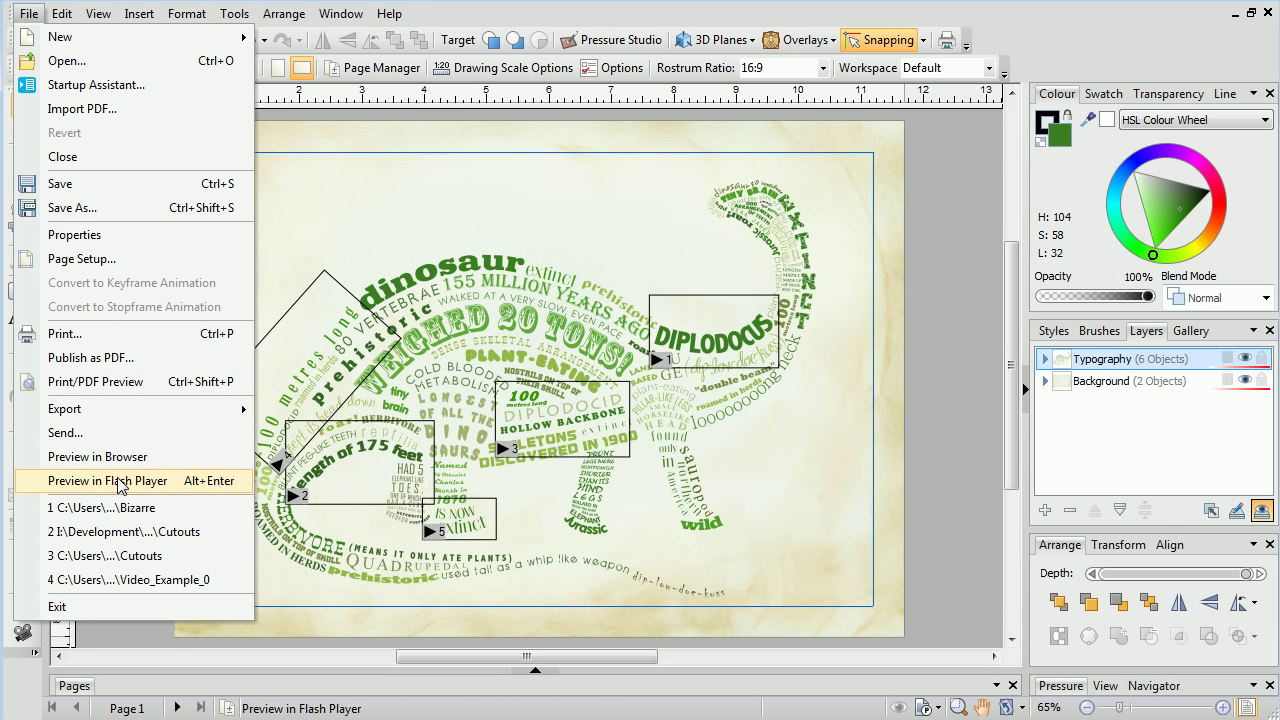
{"action": "left_click", "coordinate": [120, 483]}
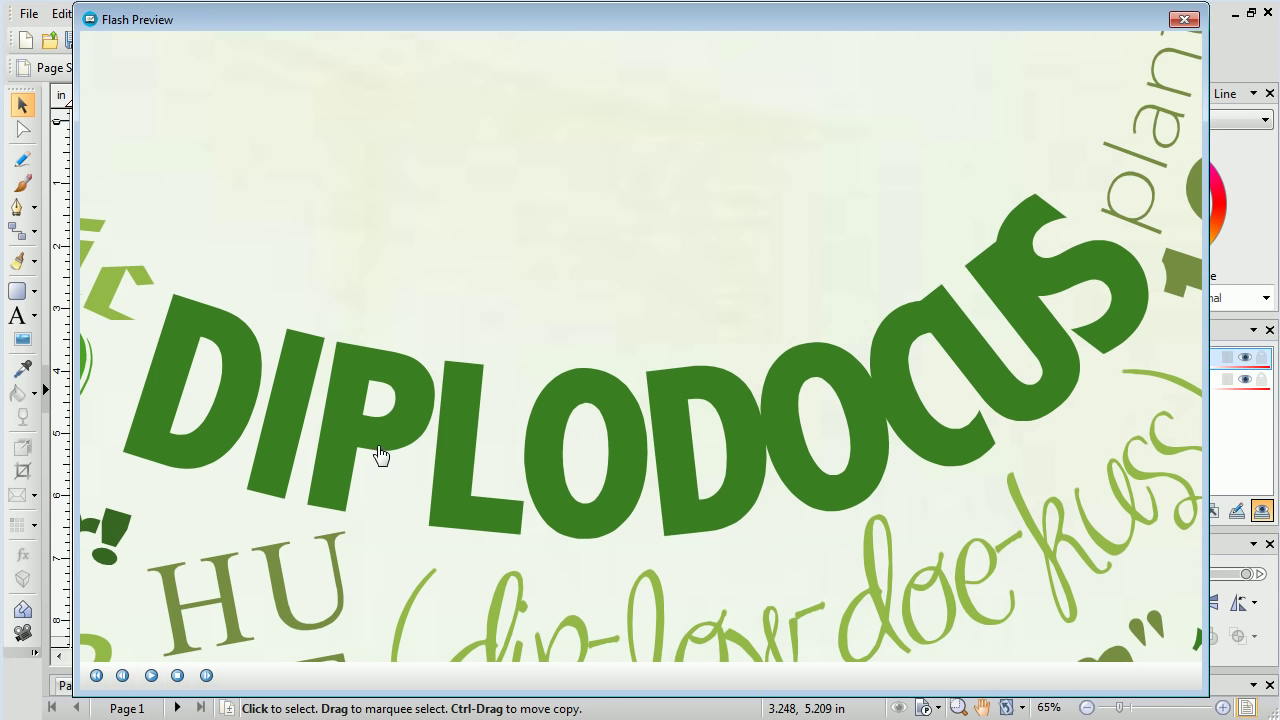
- Play the animation in the Flash Preview window
{"action": "left_click", "coordinate": [151, 676]}
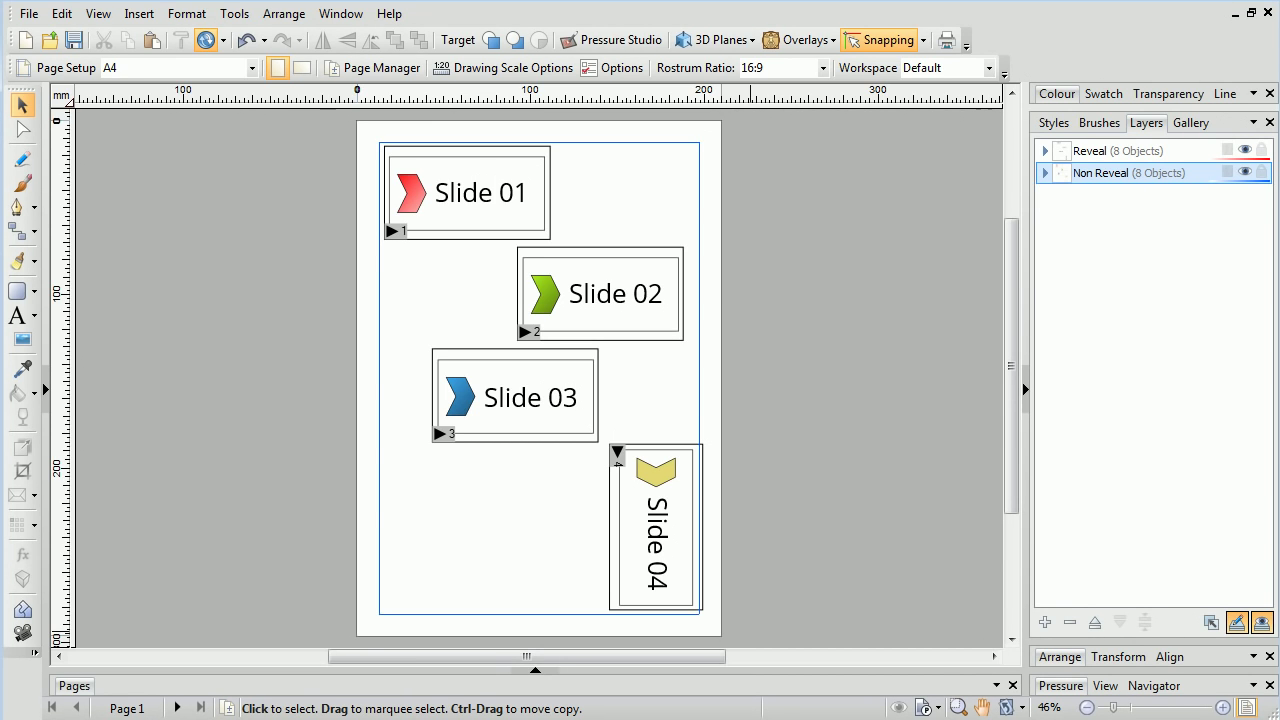
- Select the first slide camera, expand the Slides list, browse Slides 02–04, and open a camera's settings
{"action": "left_click", "coordinate": [391, 232]}
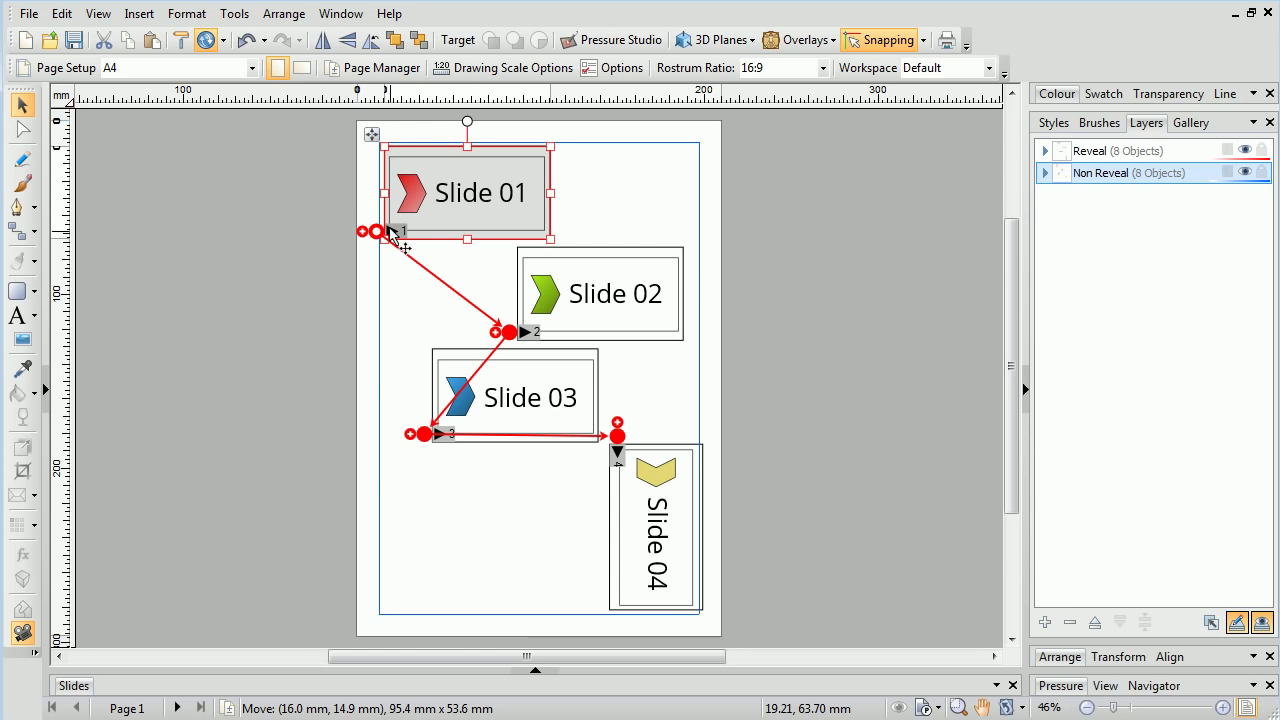
{"action": "left_click", "coordinate": [535, 669]}
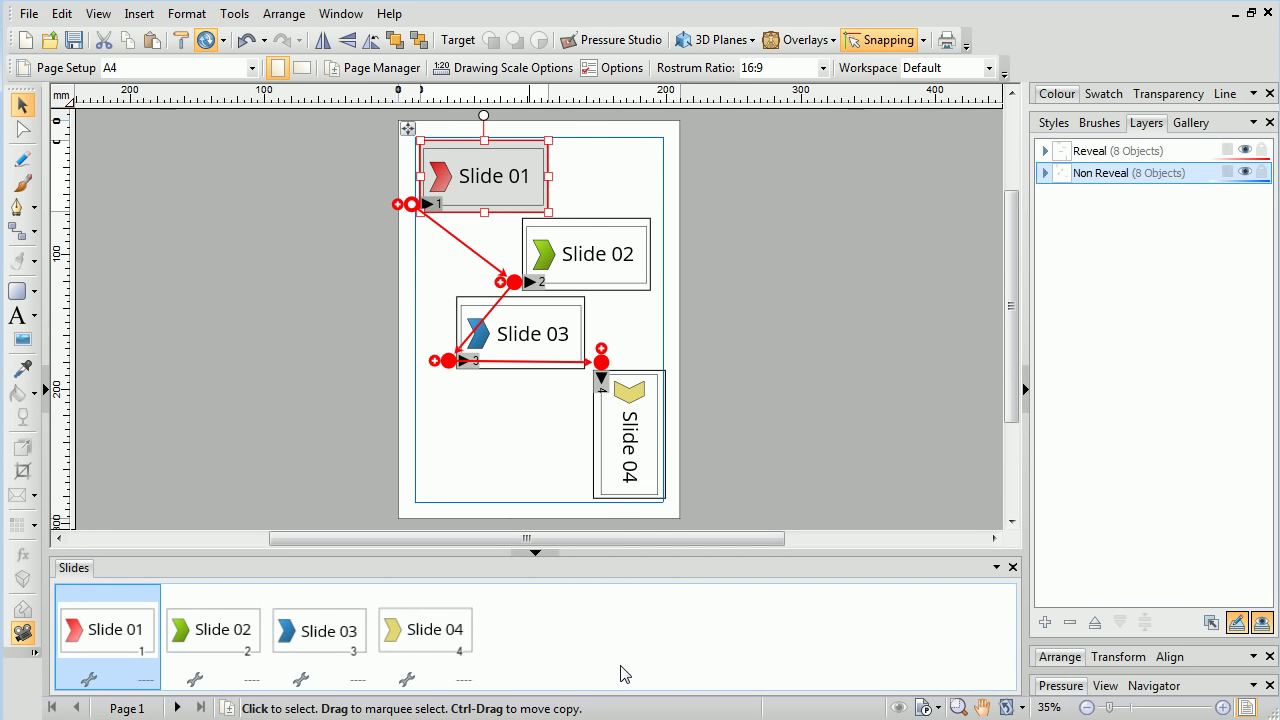
{"action": "left_click", "coordinate": [248, 650]}
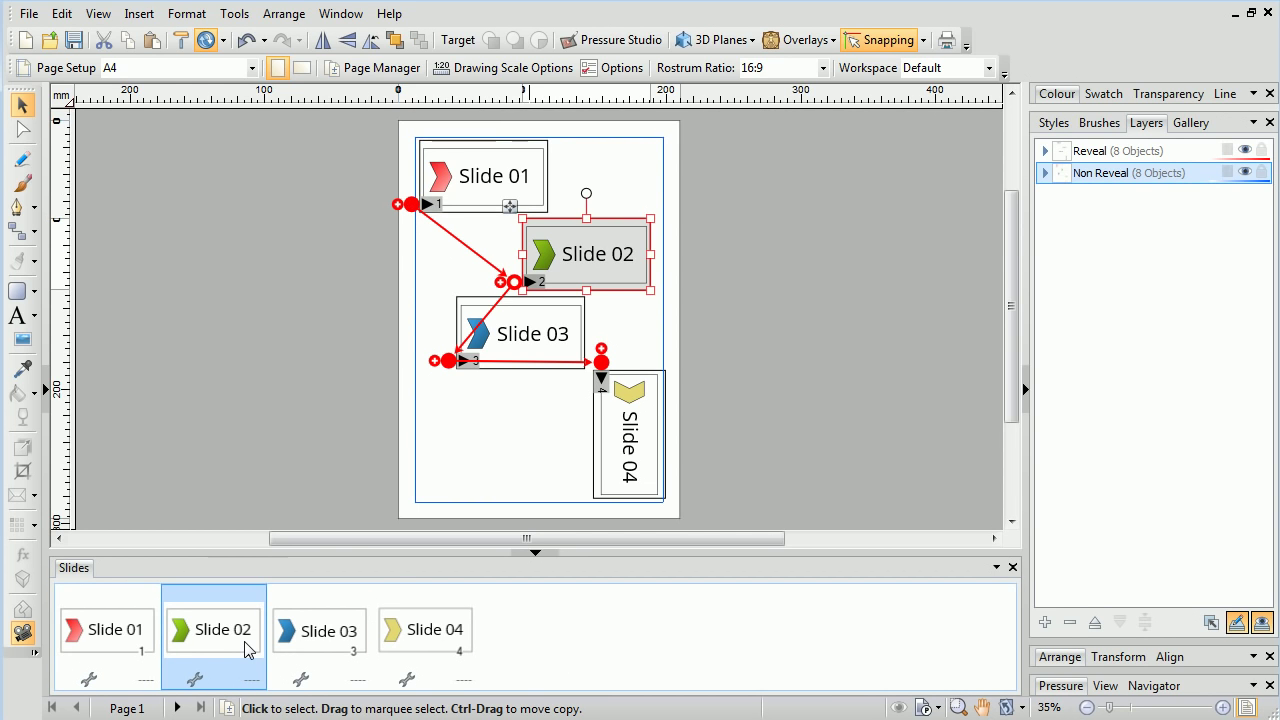
{"action": "left_click", "coordinate": [343, 645]}
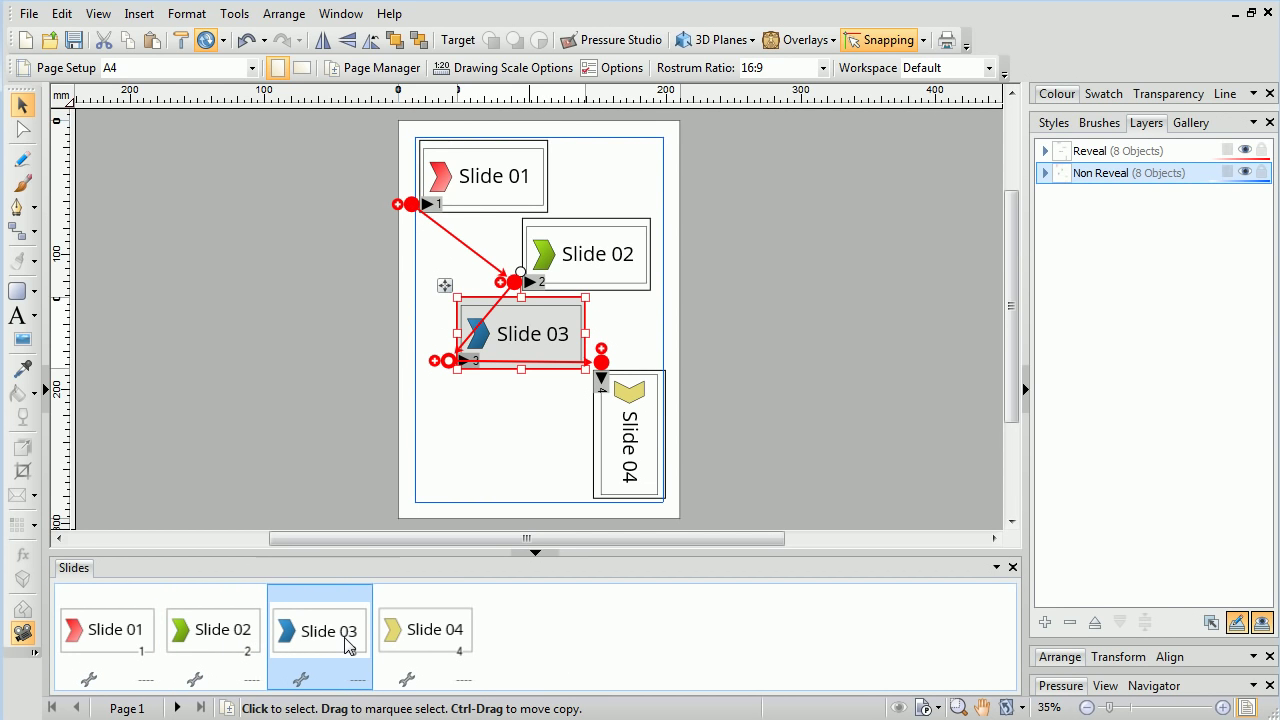
{"action": "left_click", "coordinate": [428, 645]}
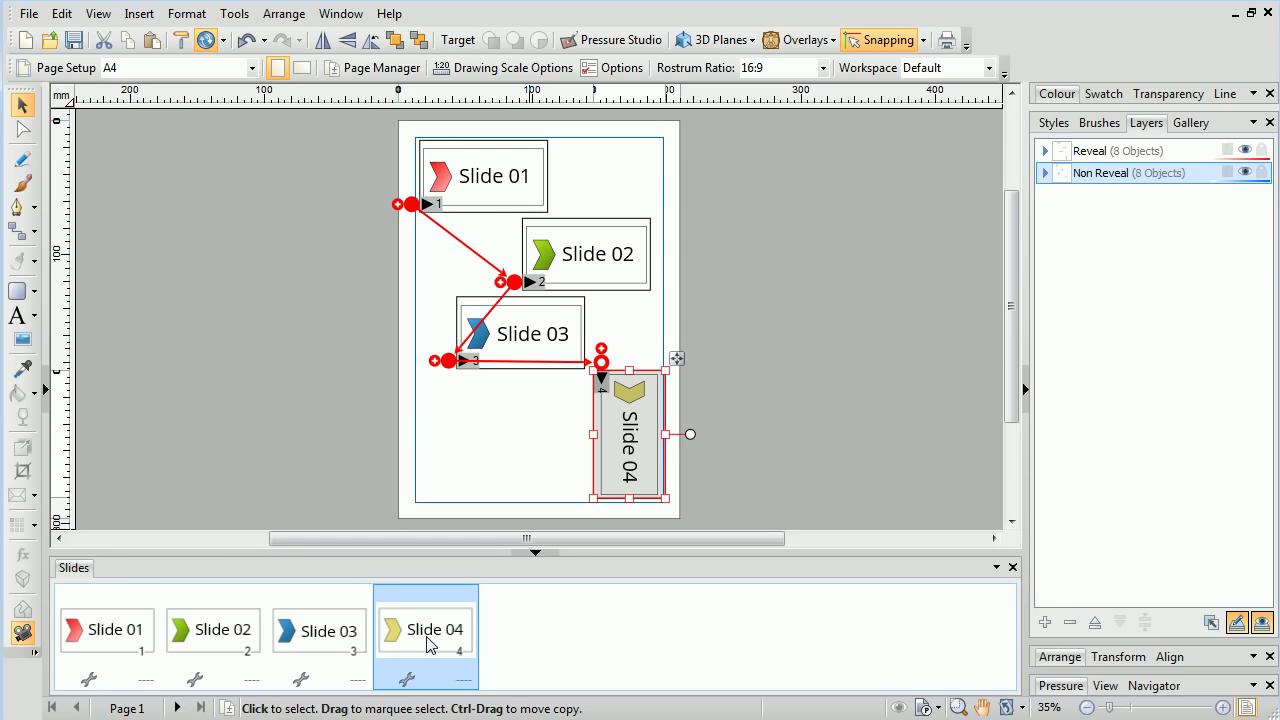
{"action": "left_click", "coordinate": [89, 680]}
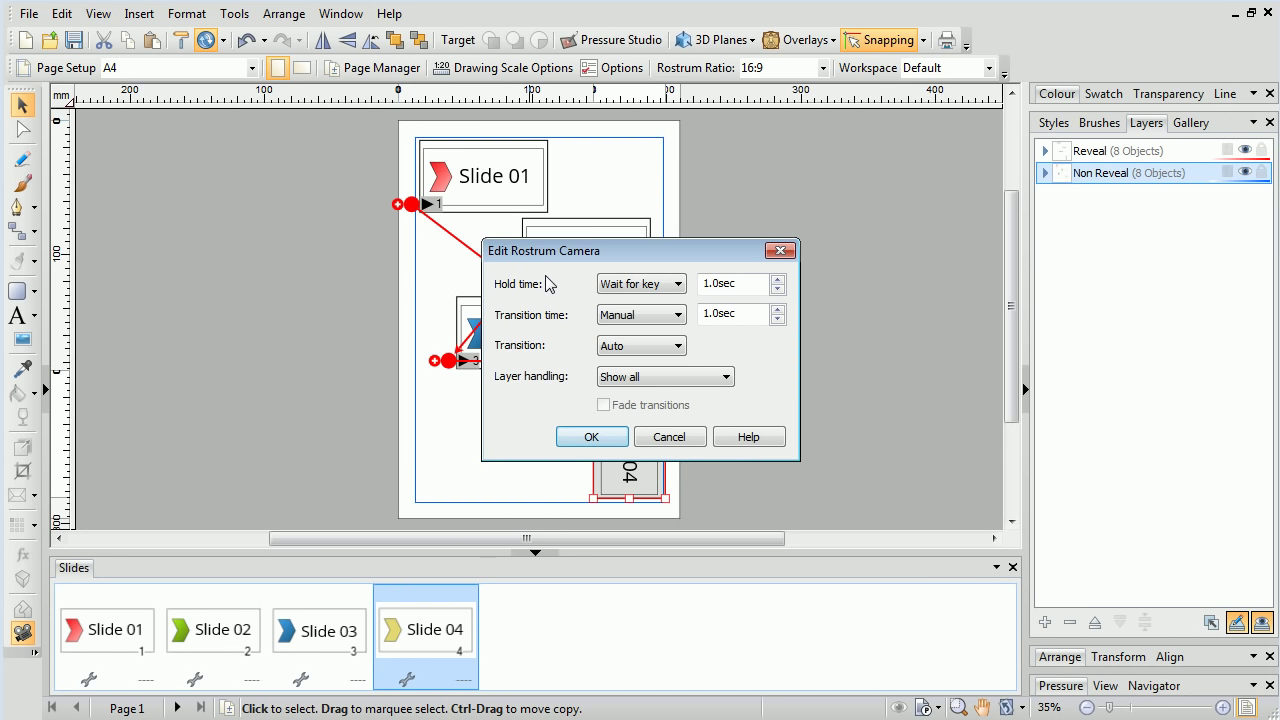
- Set Slides 01 and 02 to wait for a 3 second hold time
{"action": "left_click", "coordinate": [669, 287]}
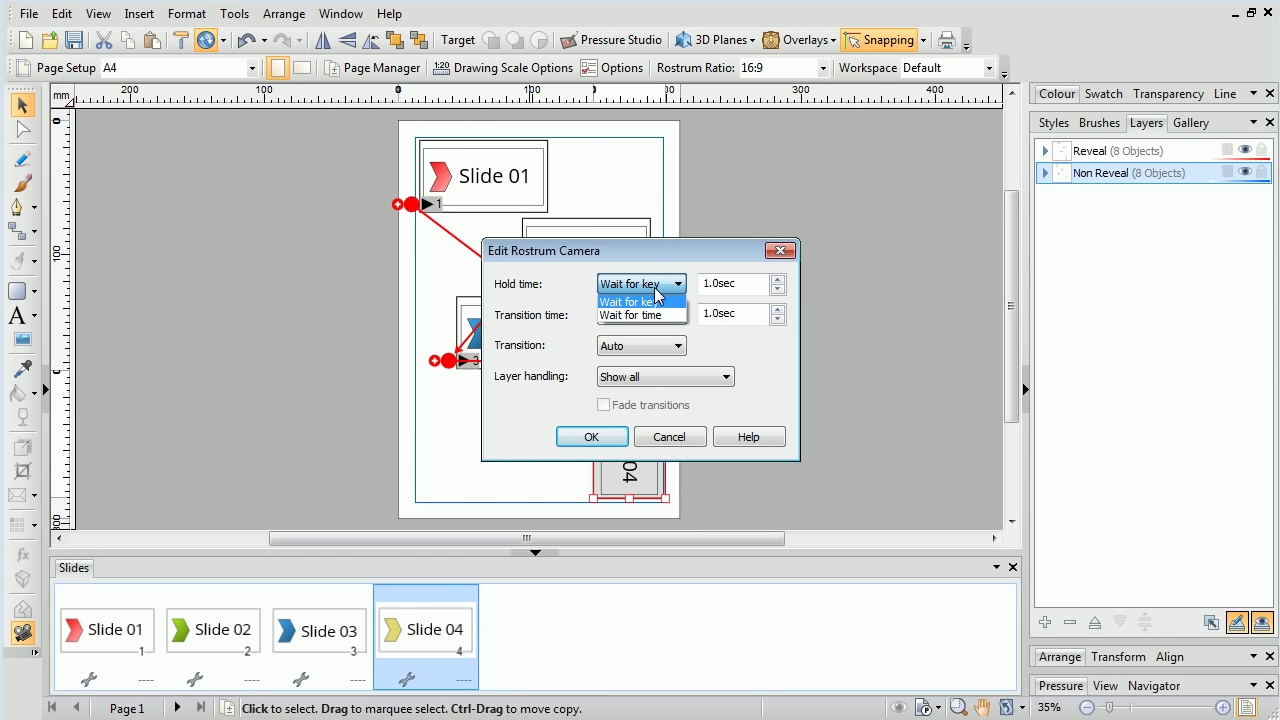
{"action": "left_click", "coordinate": [652, 316]}
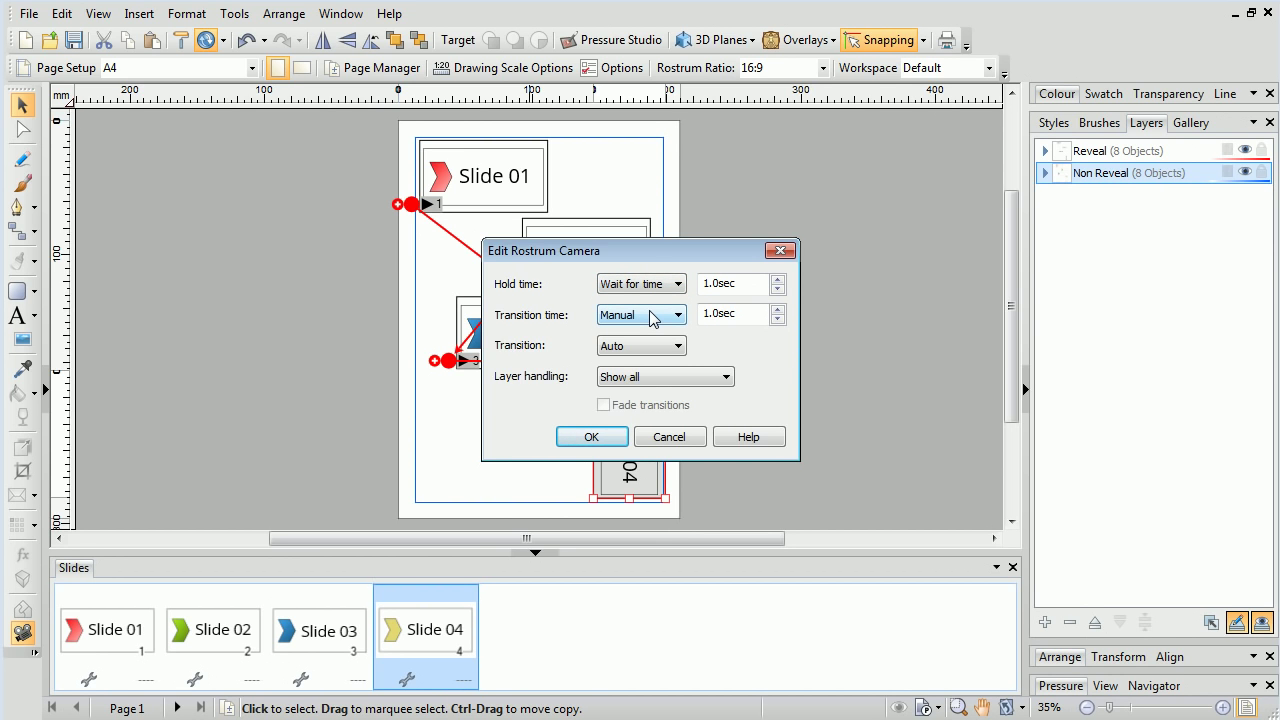
{"action": "double_click", "coordinate": [720, 285]}
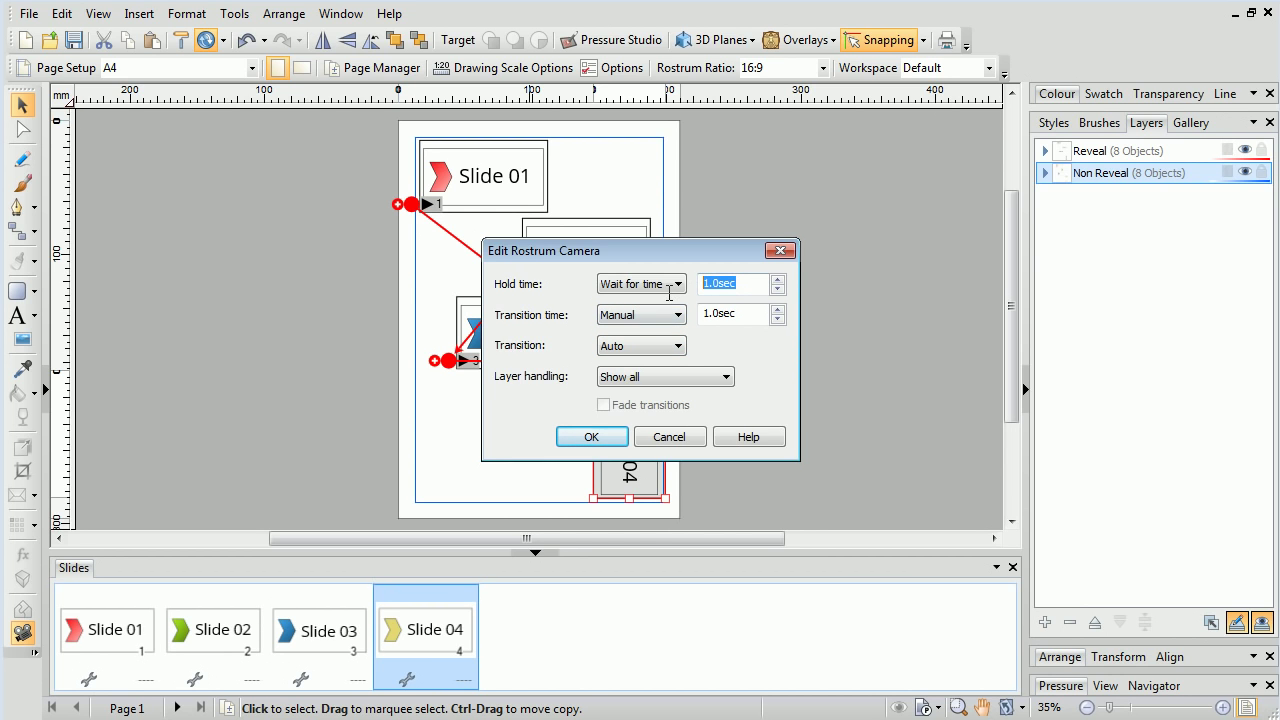
{"action": "type", "text": "3"}
{"action": "left_click", "coordinate": [737, 313]}
{"action": "left_click", "coordinate": [591, 436]}
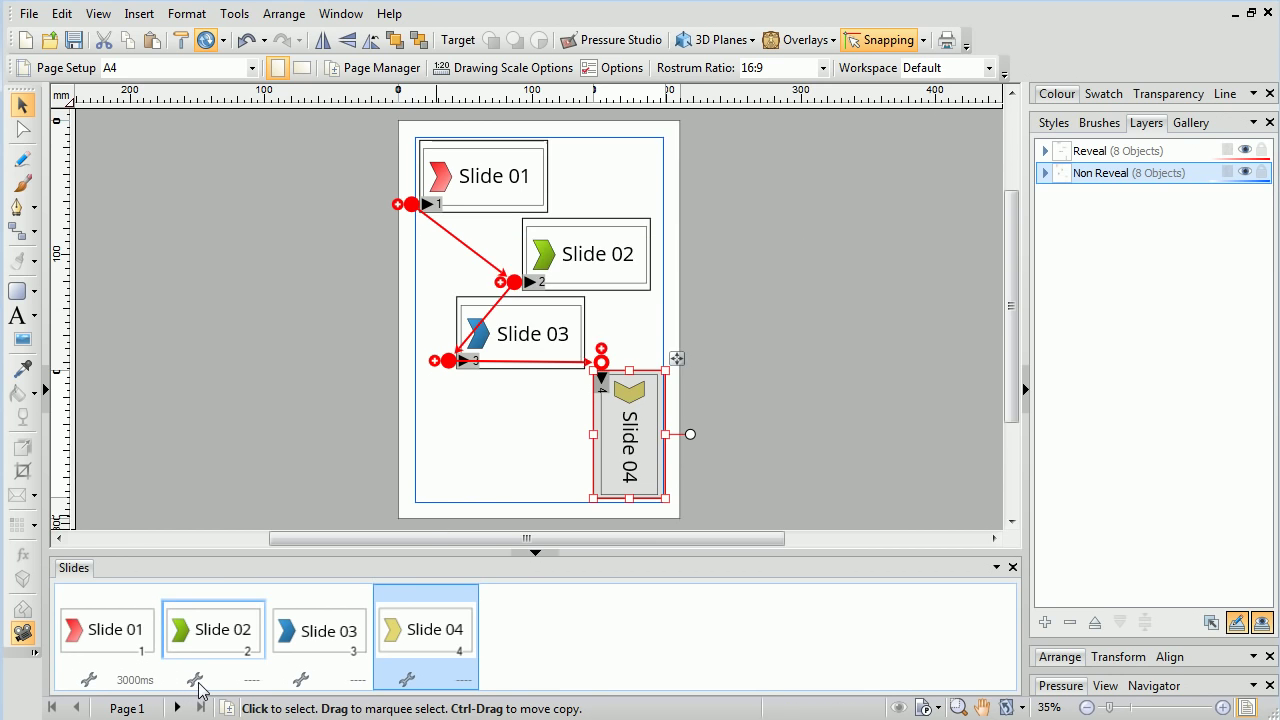
{"action": "left_click", "coordinate": [196, 681]}
{"action": "left_click", "coordinate": [620, 288]}
{"action": "left_click", "coordinate": [630, 318]}
{"action": "left_click_drag", "start_coordinate": [736, 284], "coordinate": [700, 284]}
{"action": "type", "text": "3"}
{"action": "left_click", "coordinate": [591, 436]}
- Set Slides 03 and 04 to wait for a 3 second hold time
{"action": "left_click", "coordinate": [301, 680]}
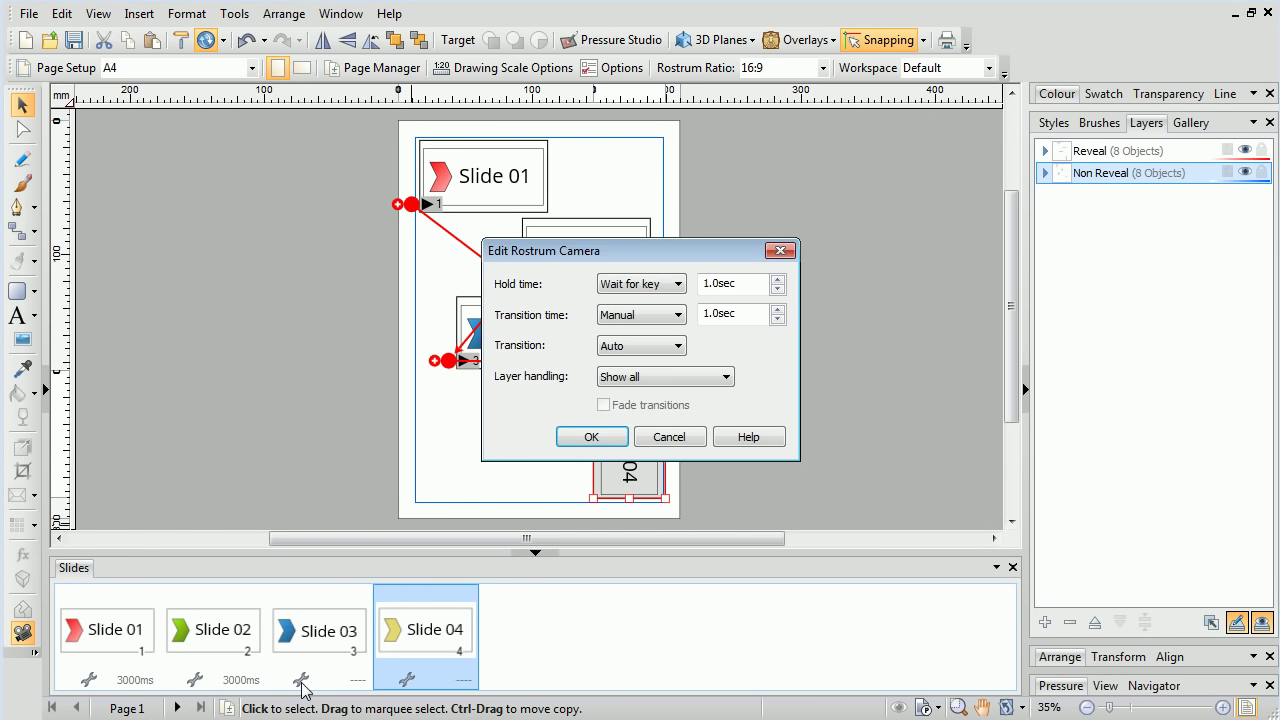
{"action": "left_click", "coordinate": [676, 286]}
{"action": "left_click", "coordinate": [648, 318]}
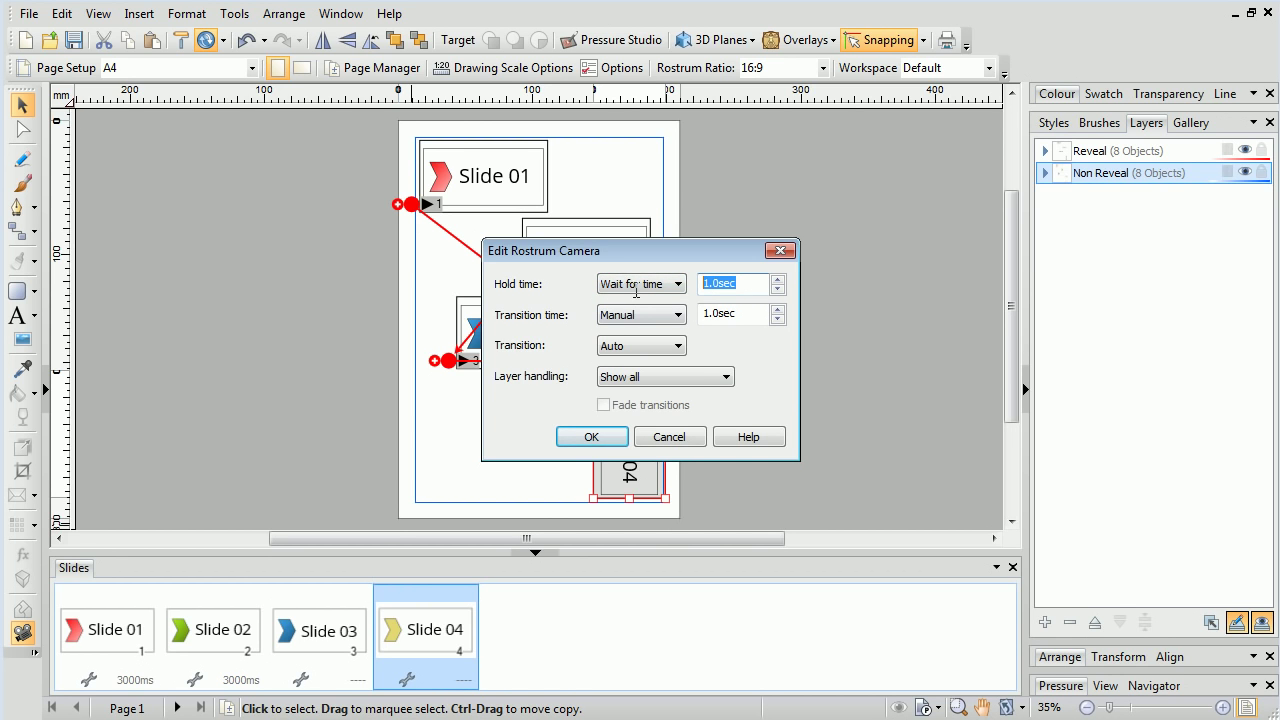
{"action": "type", "text": "3"}
{"action": "left_click", "coordinate": [591, 436]}
{"action": "left_click", "coordinate": [406, 680]}
{"action": "left_click", "coordinate": [670, 284]}
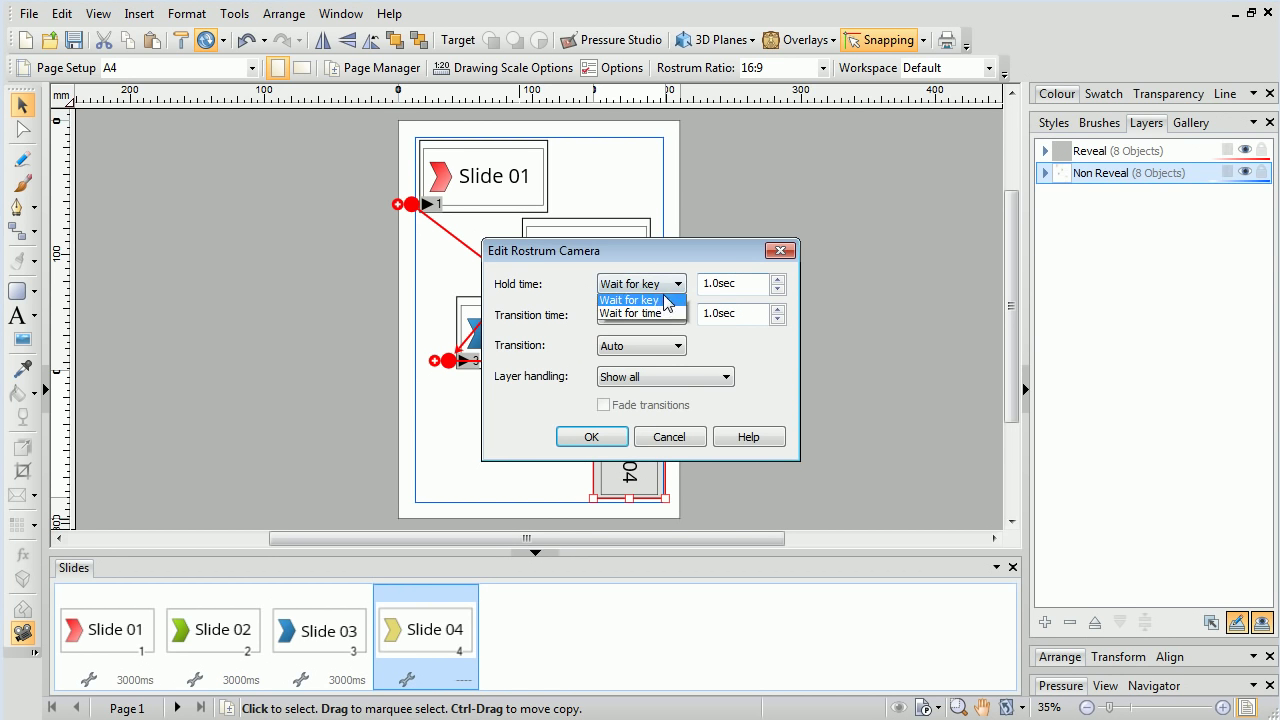
{"action": "left_click", "coordinate": [630, 313]}
{"action": "type", "text": "3"}
{"action": "left_click", "coordinate": [594, 442]}
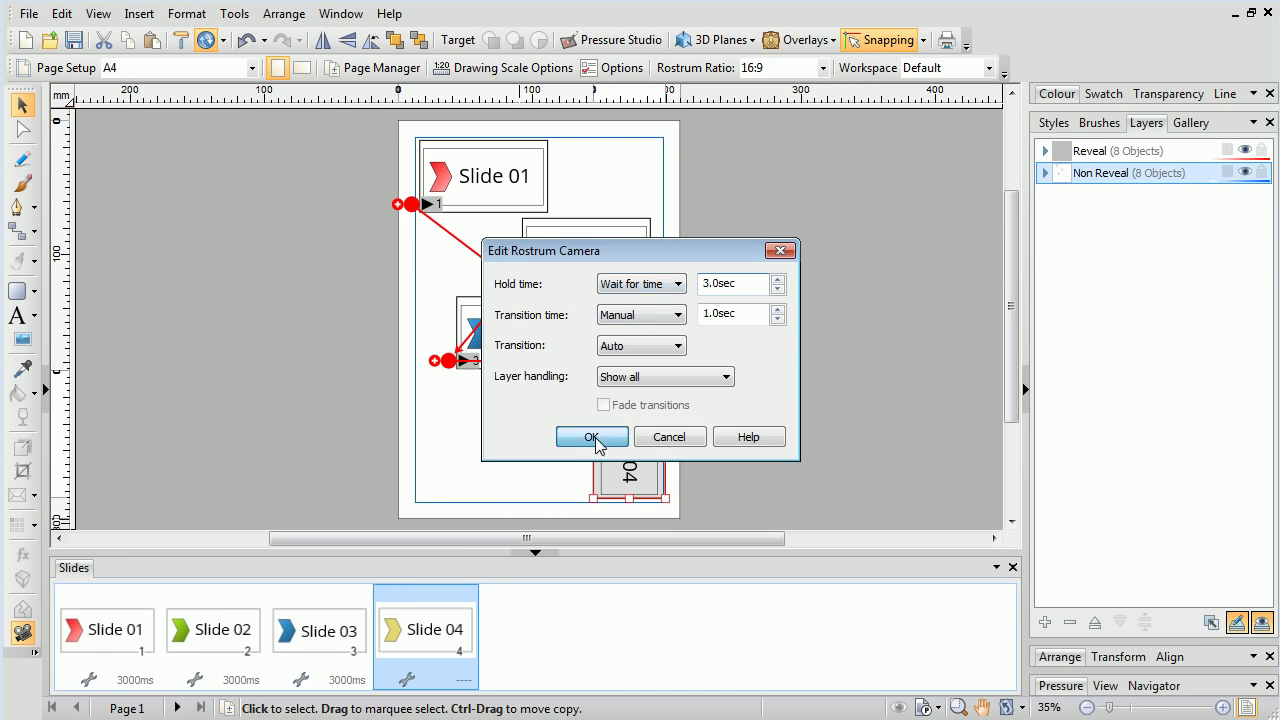
- Make the transition timing Automatic for Slides 01 and 02
{"action": "left_click", "coordinate": [91, 681]}
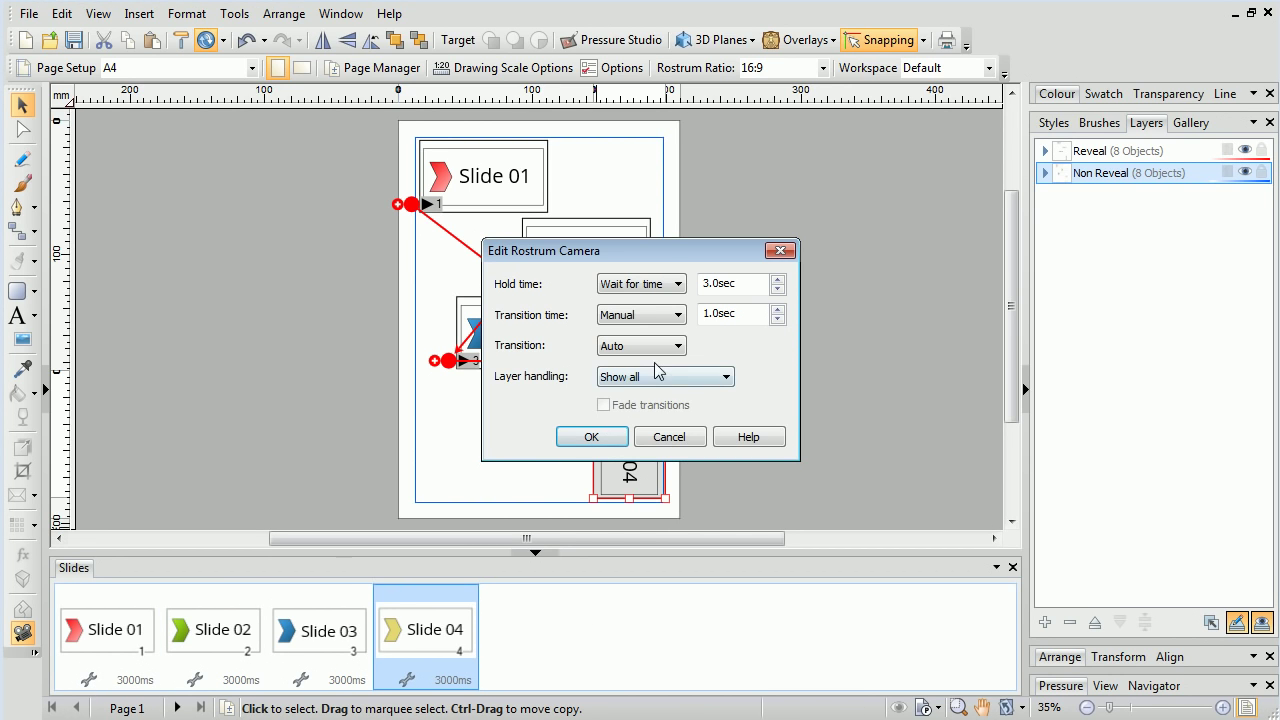
{"action": "left_click", "coordinate": [641, 314]}
{"action": "left_click", "coordinate": [630, 333]}
{"action": "left_click", "coordinate": [591, 438]}
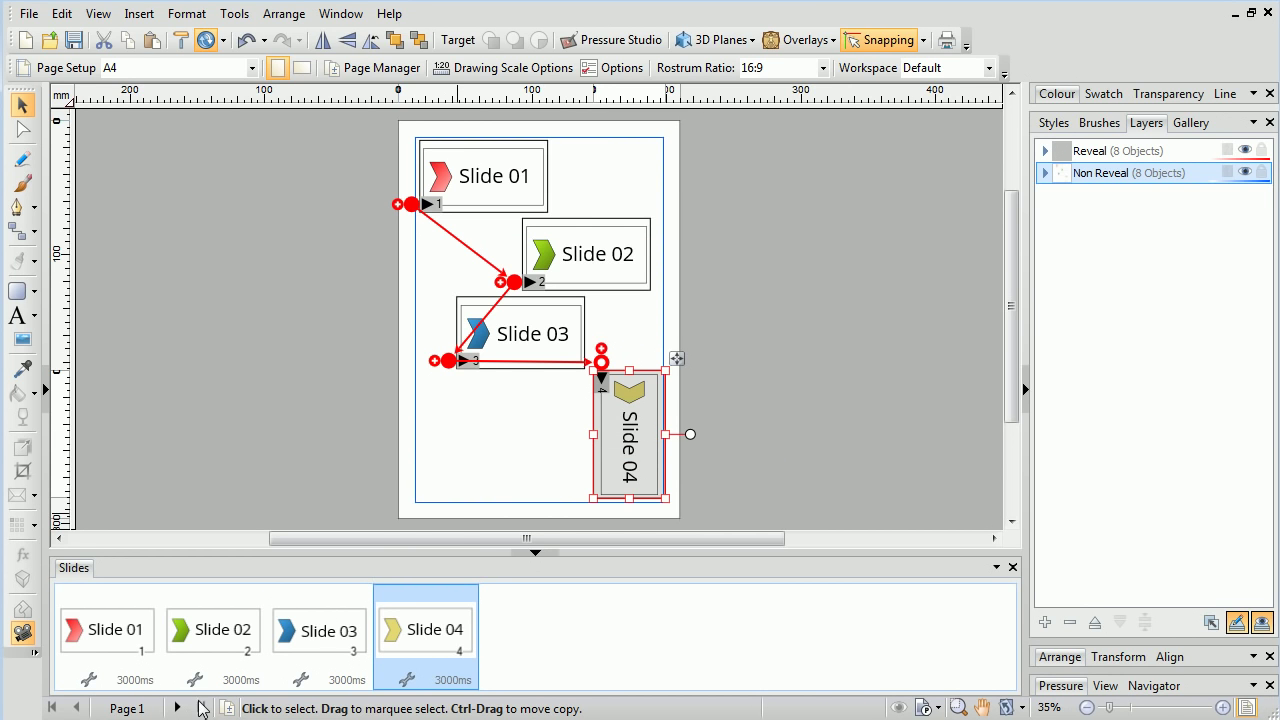
{"action": "left_click", "coordinate": [195, 680]}
{"action": "left_click", "coordinate": [631, 315]}
{"action": "left_click", "coordinate": [630, 333]}
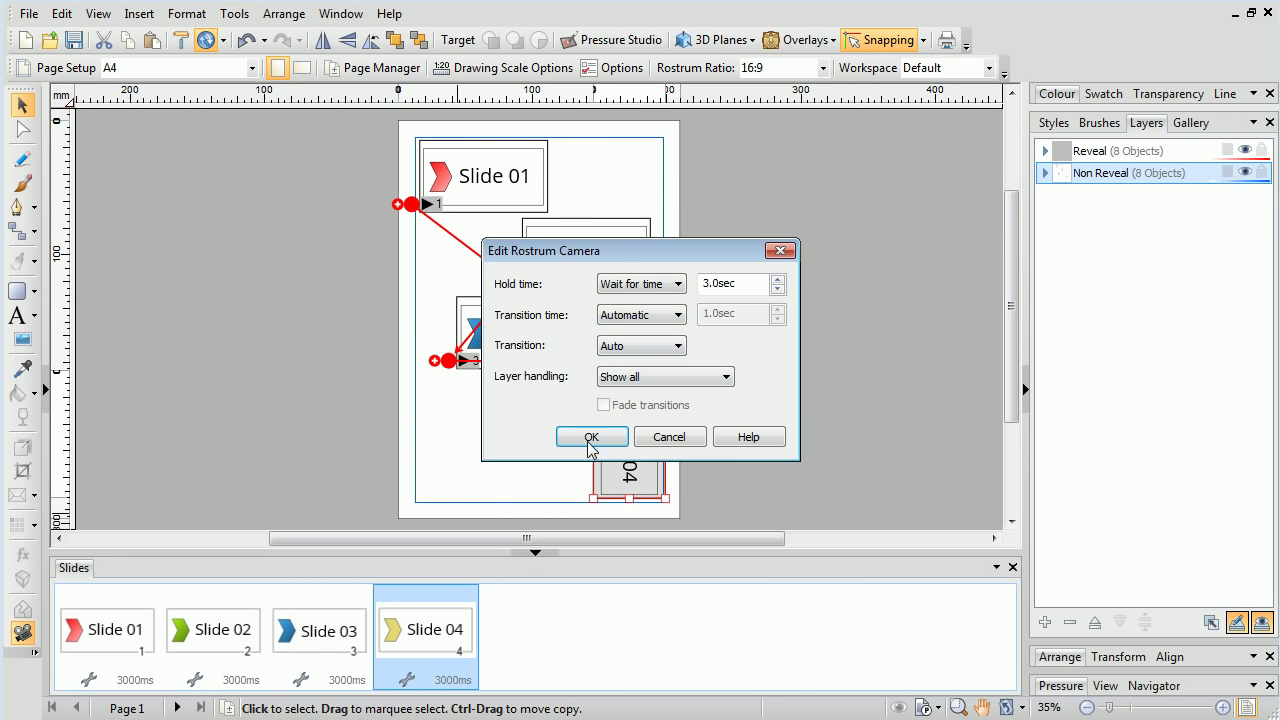
{"action": "left_click", "coordinate": [591, 437]}
- Make the transition timing Automatic for Slides 03 and 04
{"action": "left_click", "coordinate": [301, 680]}
{"action": "left_click", "coordinate": [641, 314]}
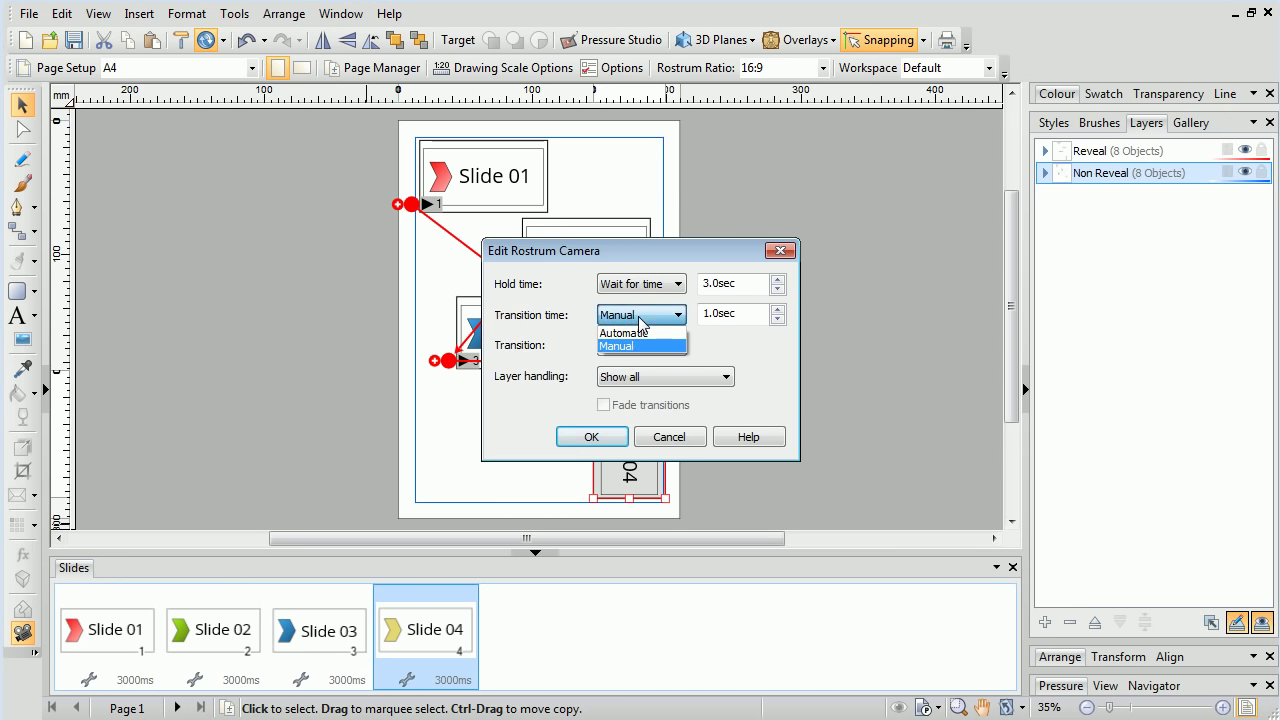
{"action": "left_click", "coordinate": [630, 333]}
{"action": "left_click", "coordinate": [591, 437]}
{"action": "left_click", "coordinate": [407, 680]}
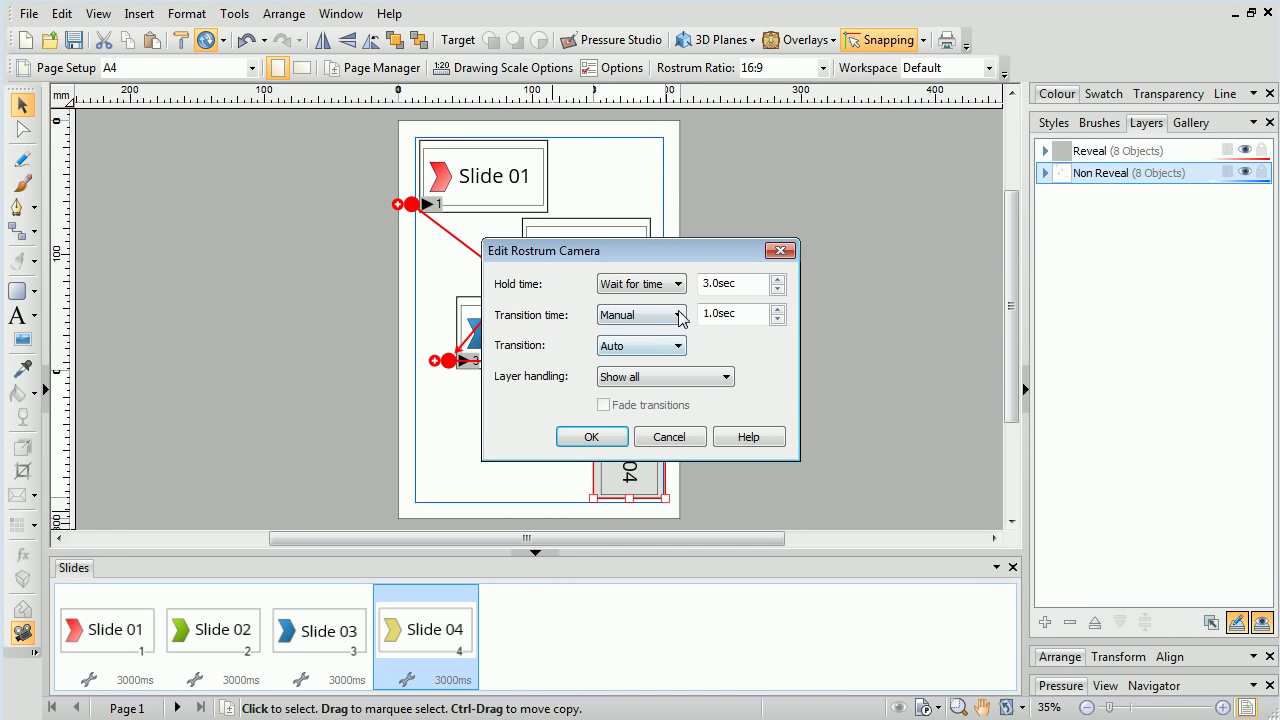
{"action": "left_click", "coordinate": [641, 315]}
{"action": "left_click", "coordinate": [630, 333]}
{"action": "left_click", "coordinate": [591, 437]}
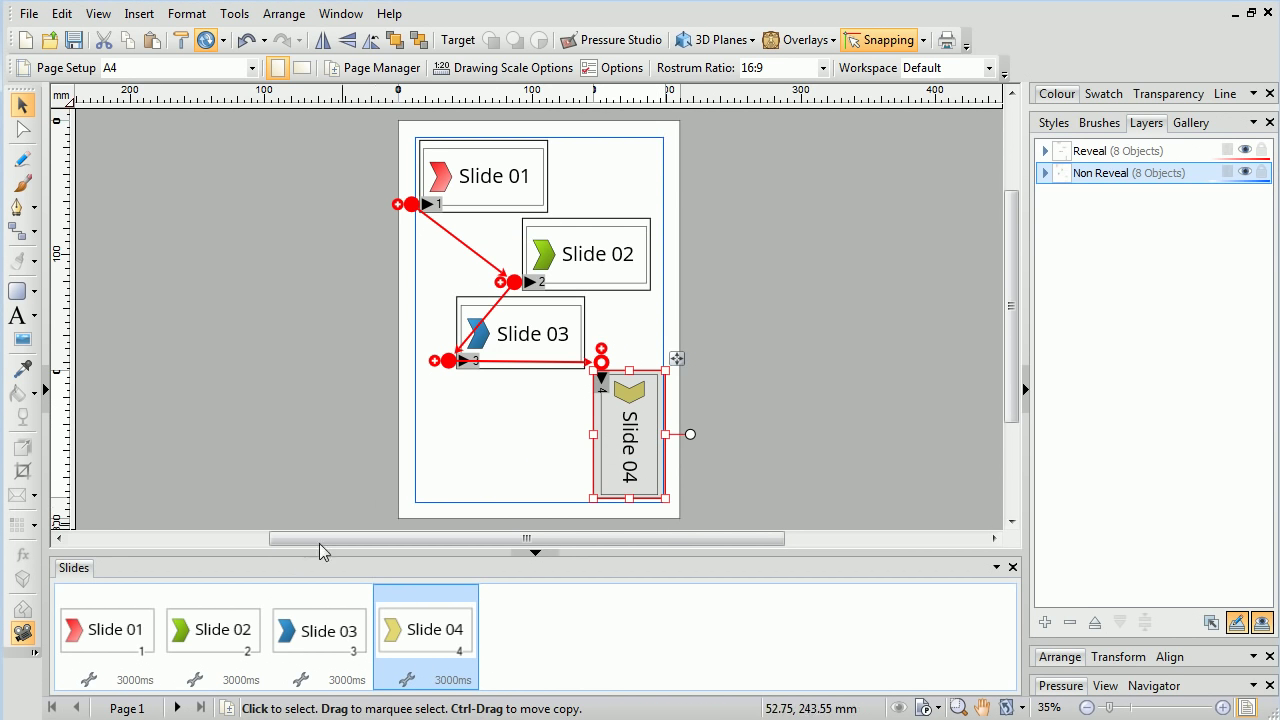
- Check Slide 01's camera keeps the Auto transition style and Show all layer handling
{"action": "left_click", "coordinate": [89, 680]}
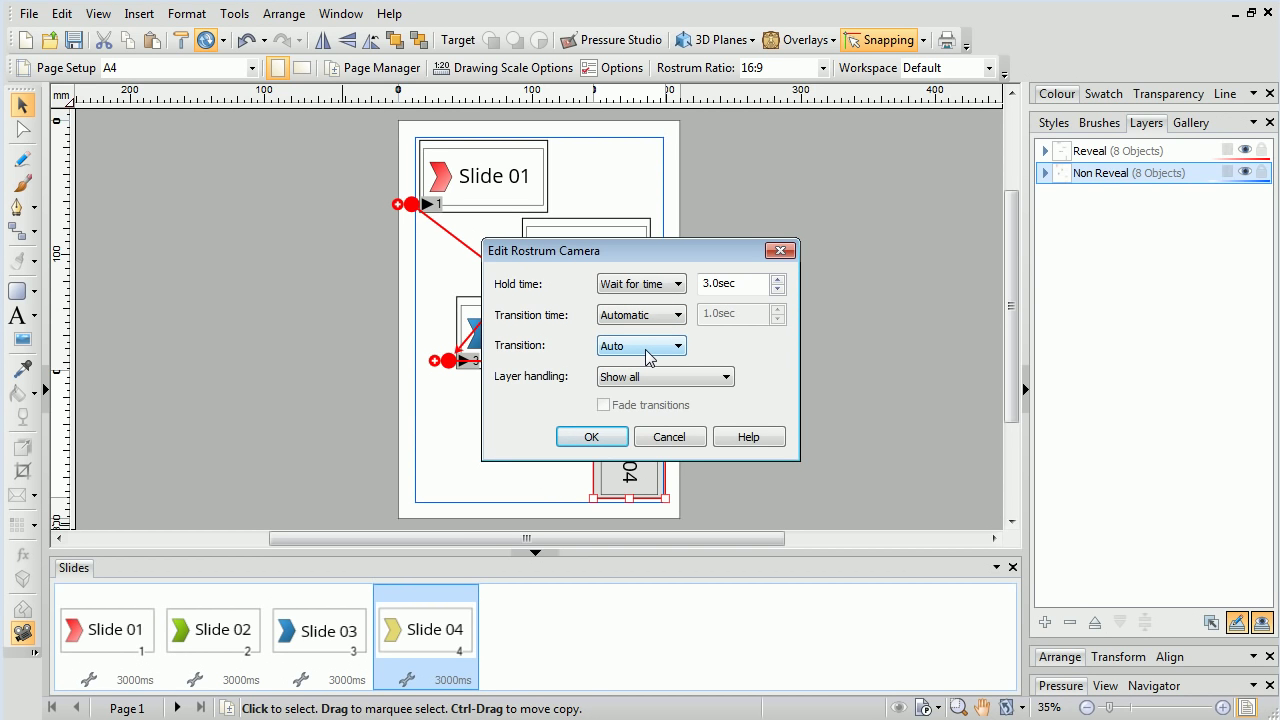
{"action": "left_click", "coordinate": [677, 347]}
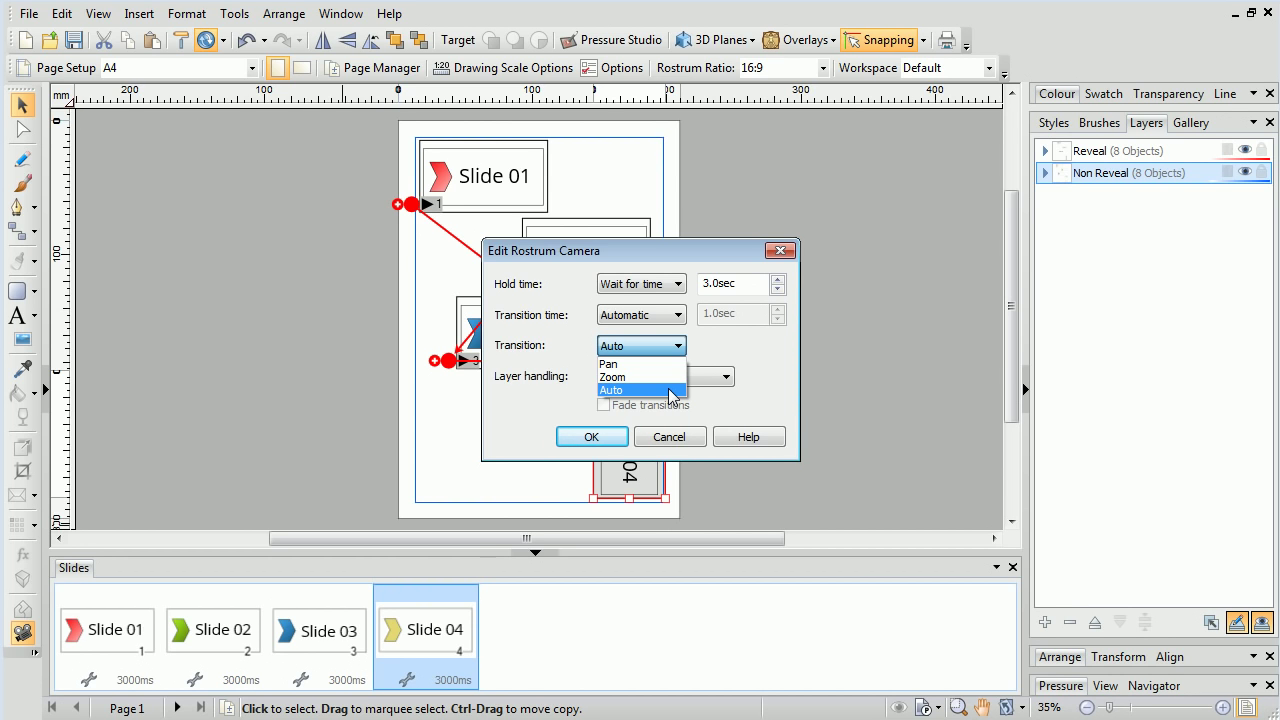
{"action": "left_click", "coordinate": [670, 396]}
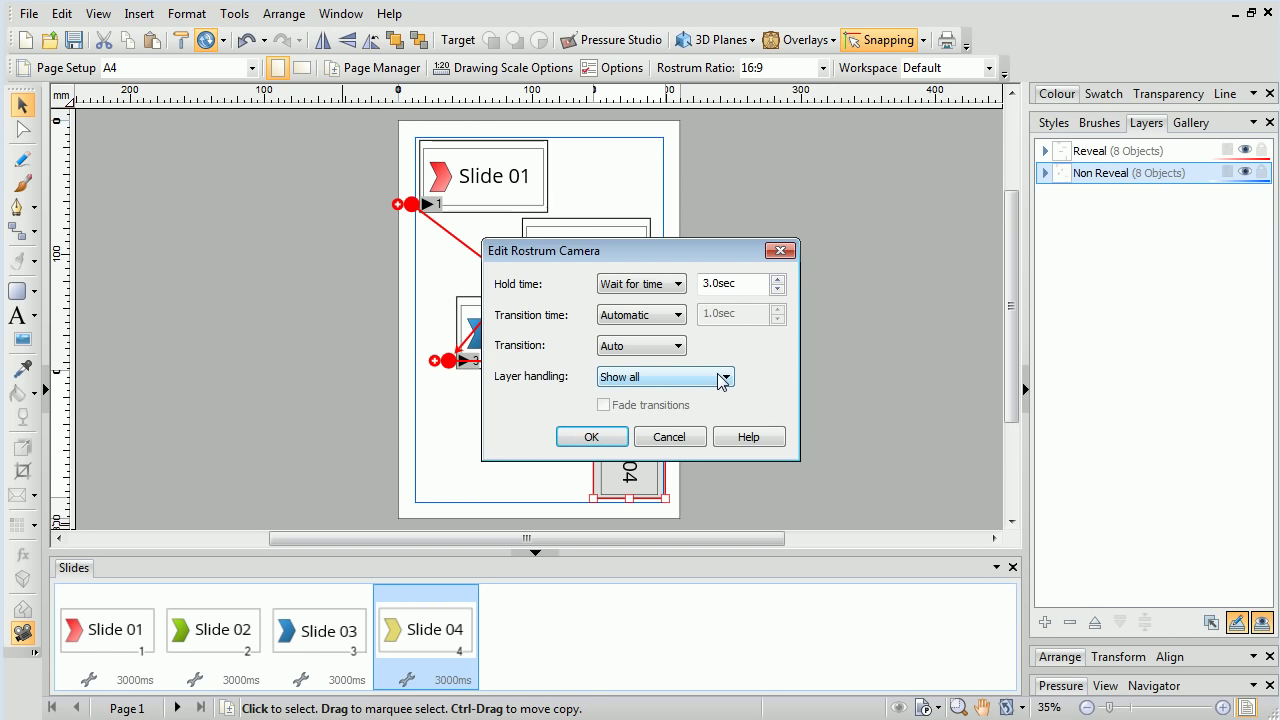
{"action": "left_click", "coordinate": [721, 378]}
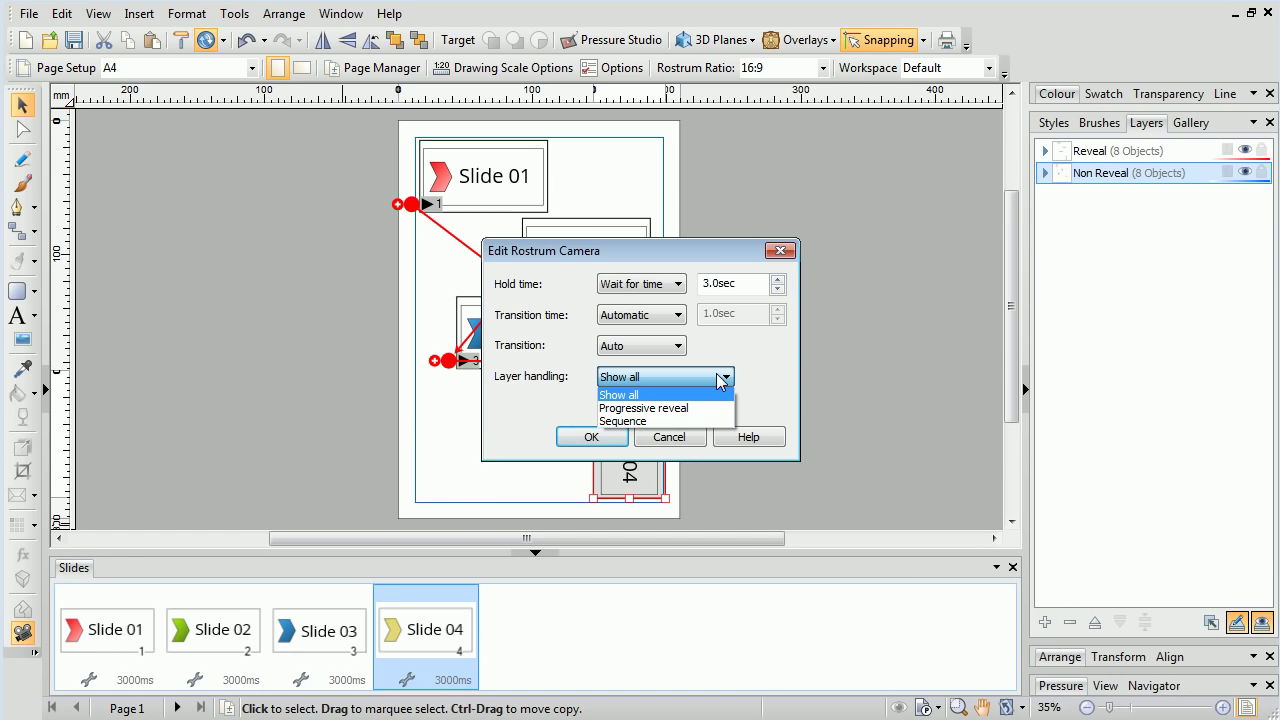
{"action": "left_click", "coordinate": [720, 378]}
{"action": "left_click", "coordinate": [590, 437]}
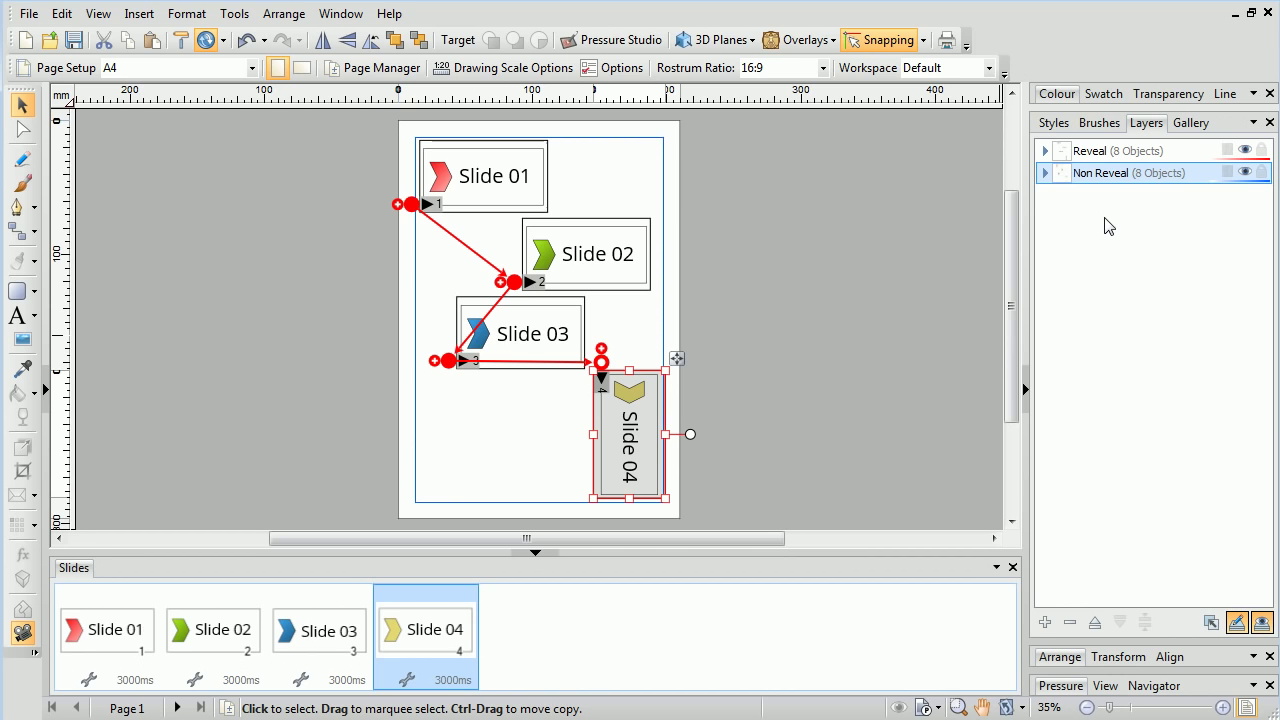
- Expand the Reveal layer and give Slide 01 progressive layer reveal with fade transitions
{"action": "left_click", "coordinate": [1045, 151]}
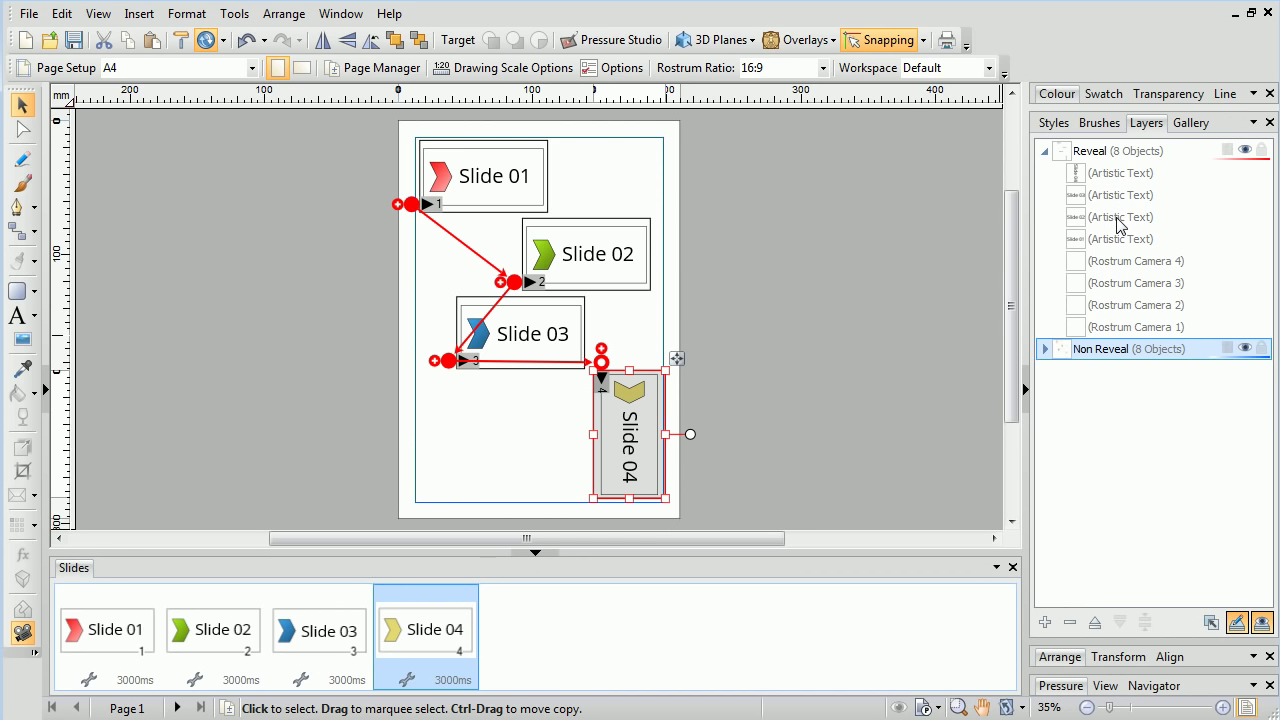
{"action": "left_click", "coordinate": [92, 680]}
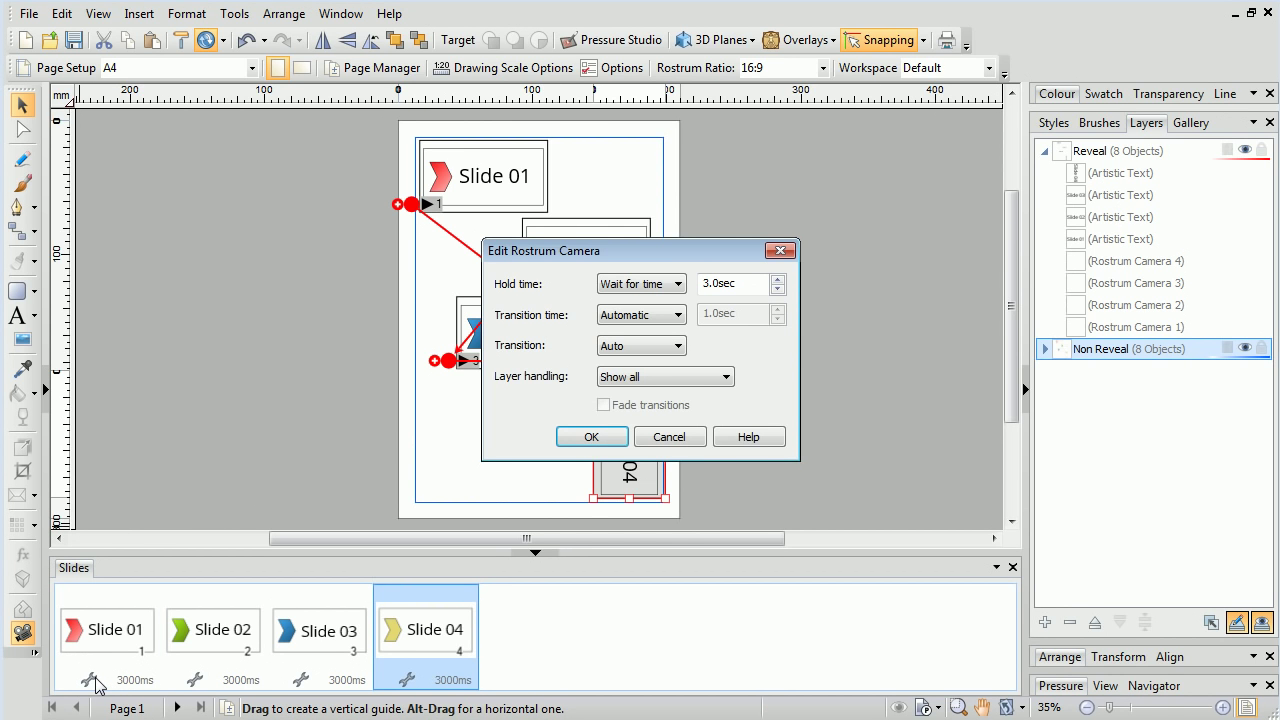
{"action": "left_click", "coordinate": [657, 383]}
{"action": "left_click", "coordinate": [662, 408]}
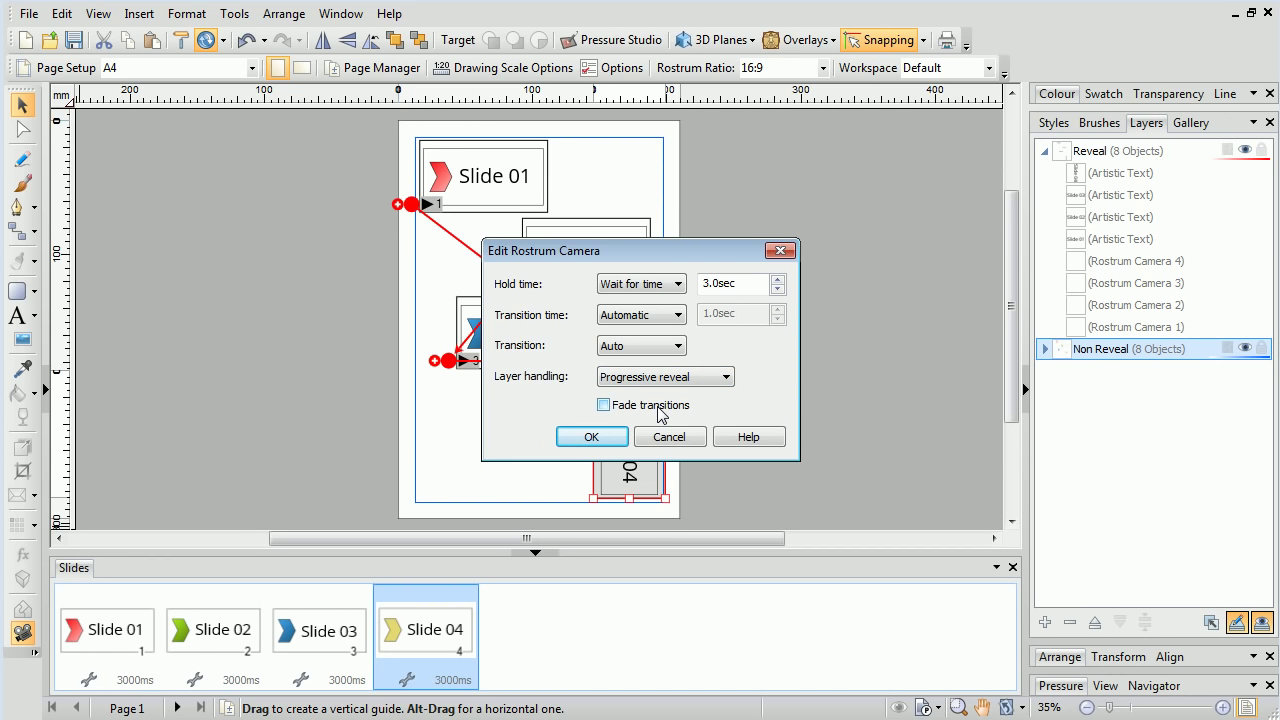
{"action": "left_click", "coordinate": [658, 407]}
{"action": "left_click", "coordinate": [588, 437]}
- Give Slides 02 and 03 progressive layer reveal, with fades on Slide 02
{"action": "left_click", "coordinate": [194, 680]}
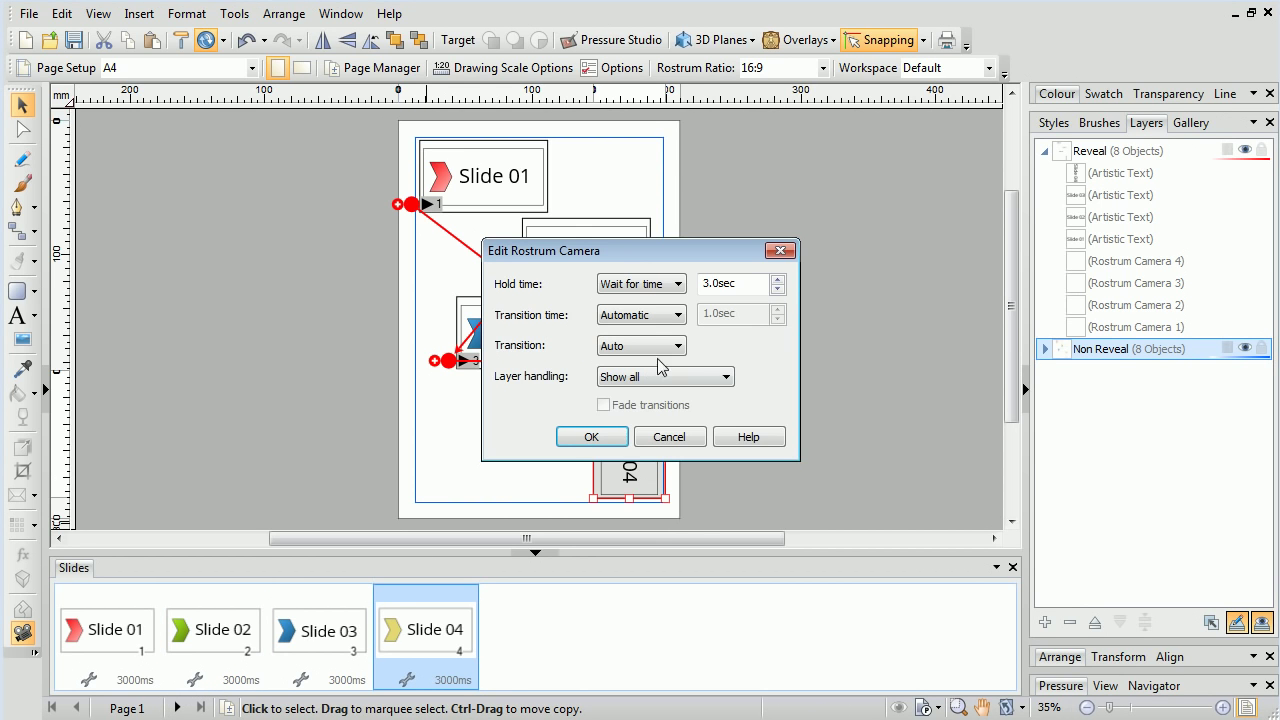
{"action": "left_click", "coordinate": [665, 376]}
{"action": "left_click", "coordinate": [655, 401]}
{"action": "left_click", "coordinate": [603, 405]}
{"action": "left_click", "coordinate": [617, 438]}
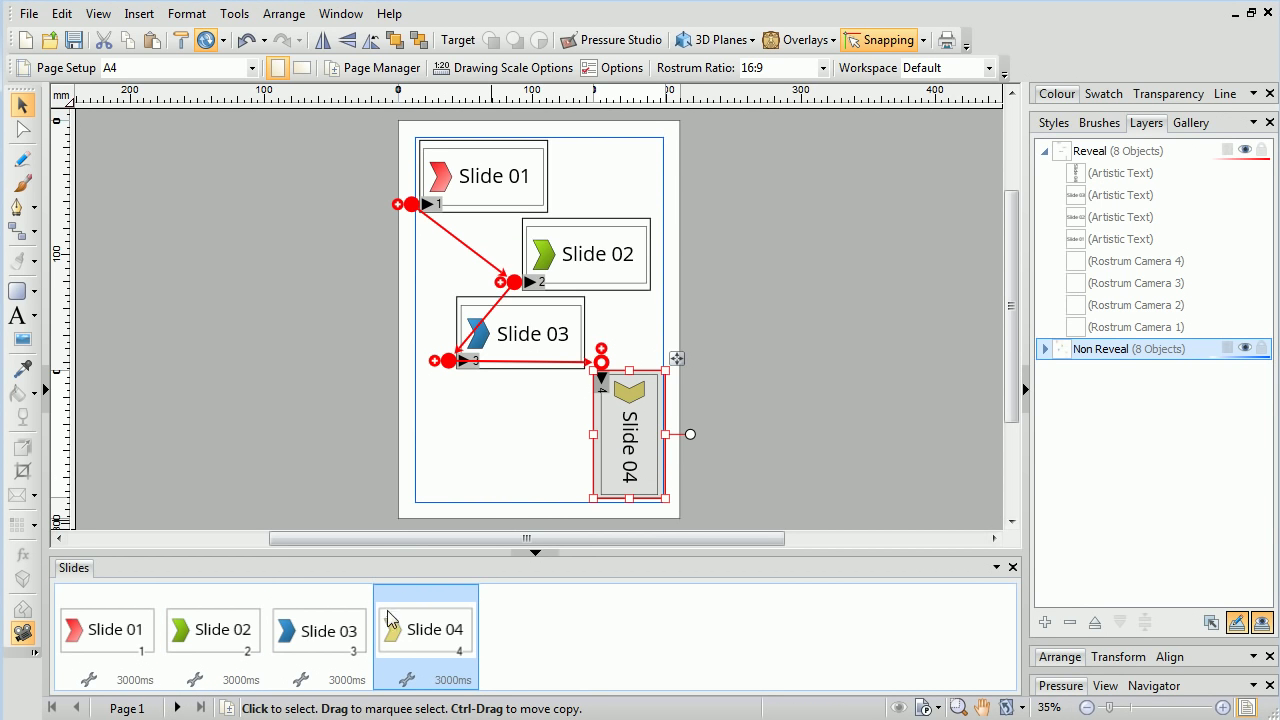
{"action": "left_click", "coordinate": [302, 684]}
{"action": "left_click", "coordinate": [615, 385]}
{"action": "left_click", "coordinate": [630, 407]}
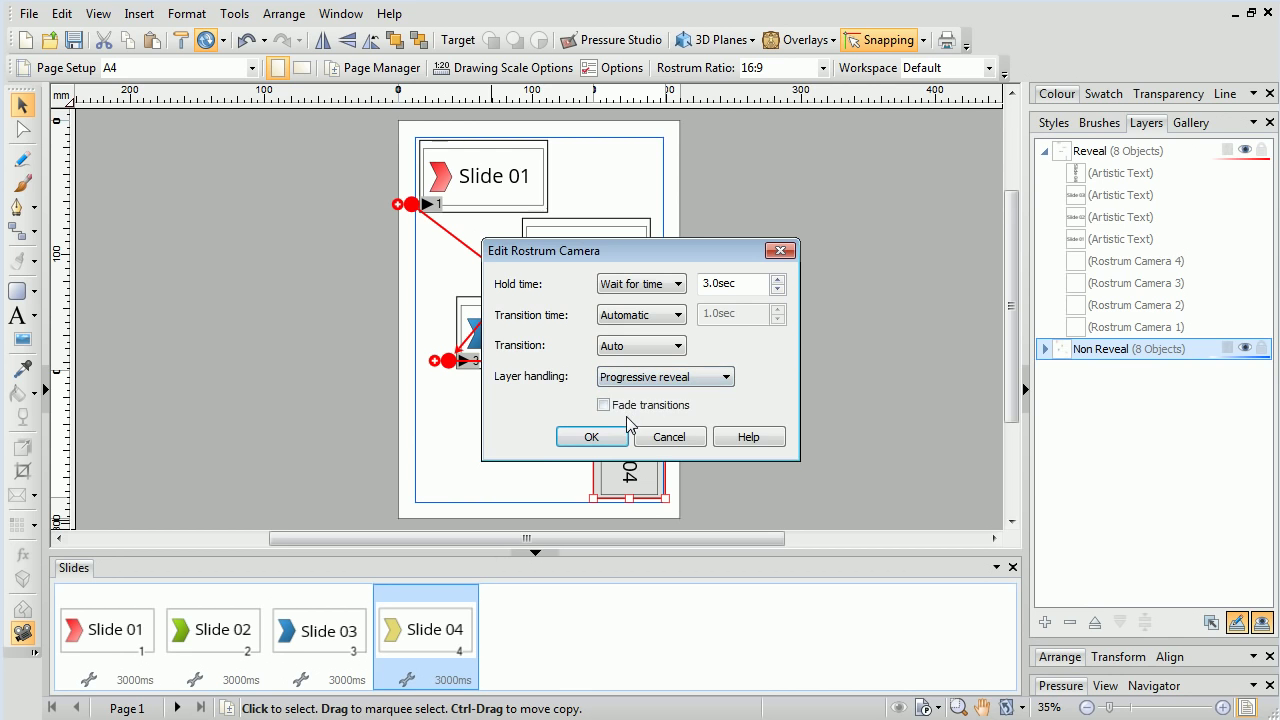
{"action": "left_click", "coordinate": [591, 437]}
- Give Slide 04 progressive reveal with fades, then preview the presentation in Flash Player
{"action": "left_click", "coordinate": [408, 680]}
{"action": "left_click", "coordinate": [665, 376]}
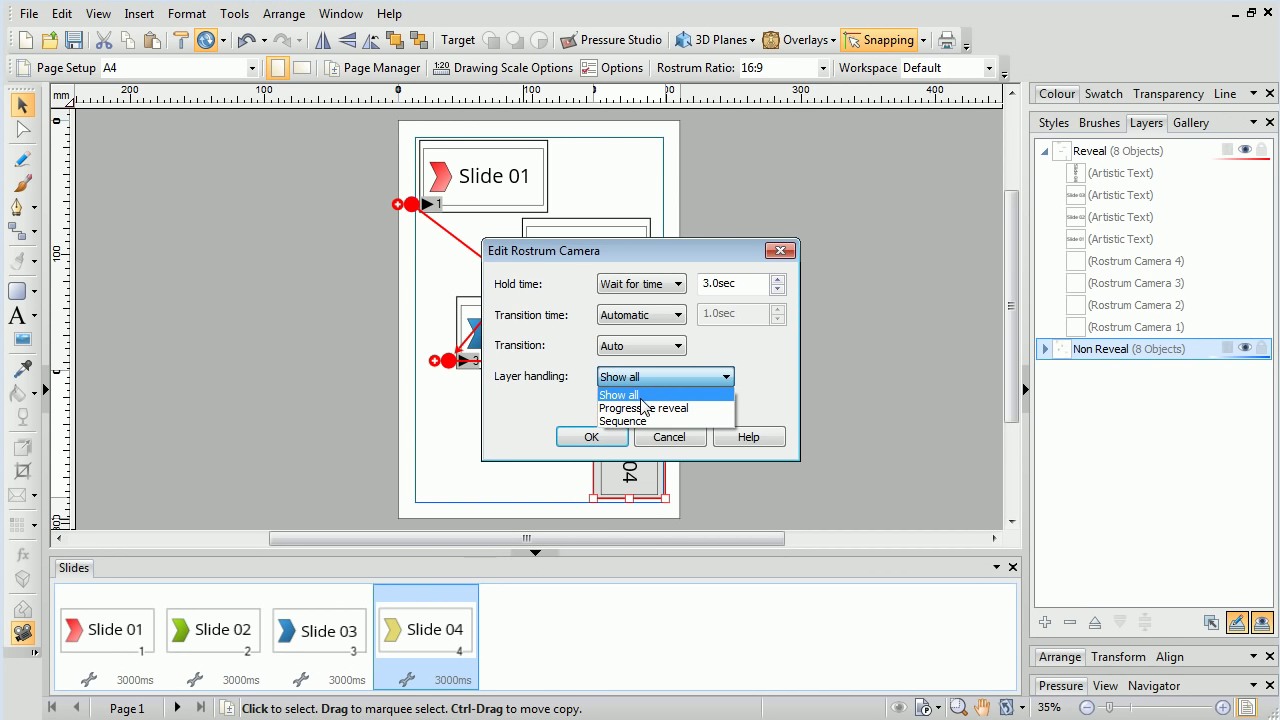
{"action": "left_click", "coordinate": [630, 407]}
{"action": "left_click", "coordinate": [603, 405]}
{"action": "left_click", "coordinate": [591, 437]}
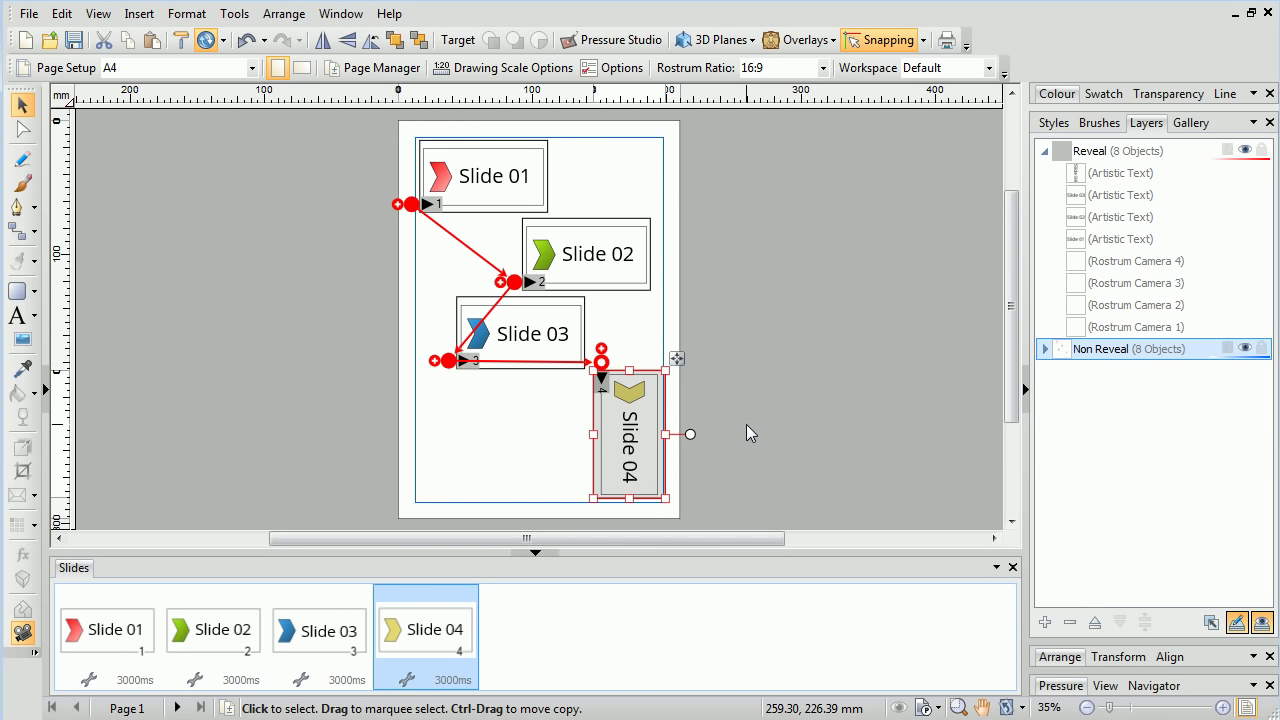
{"action": "left_click", "coordinate": [29, 13]}
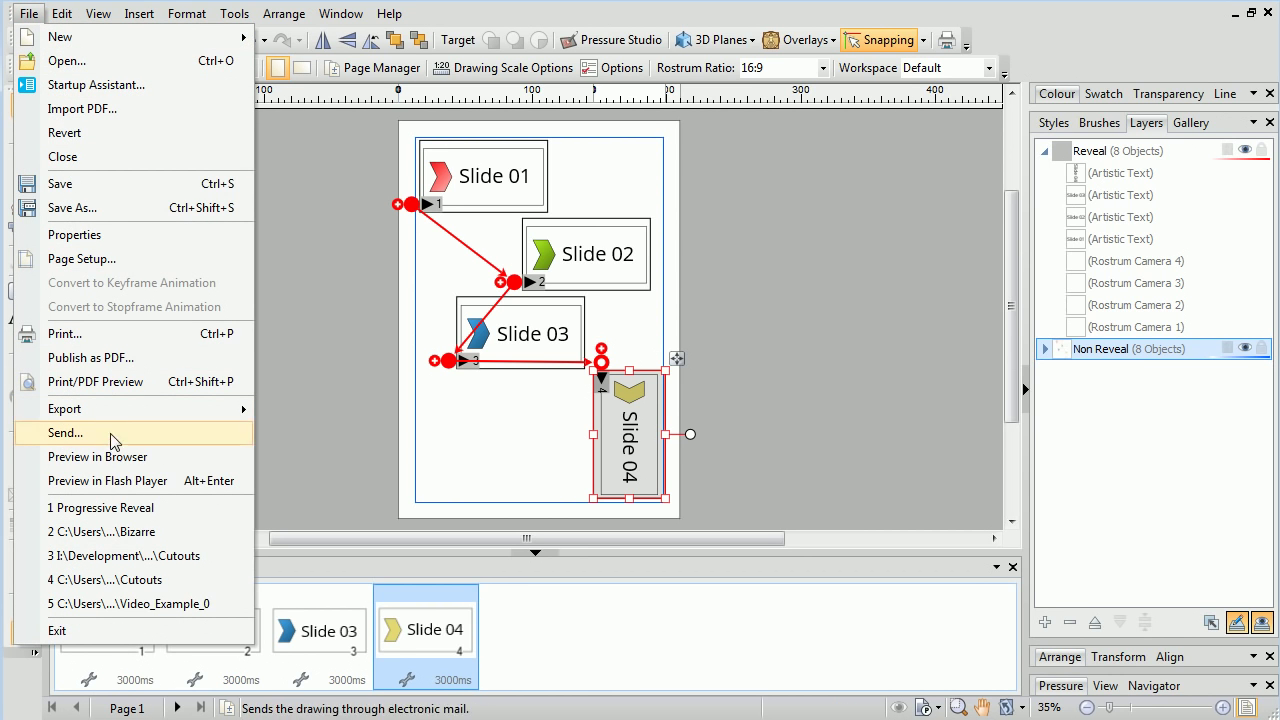
{"action": "left_click", "coordinate": [110, 480]}
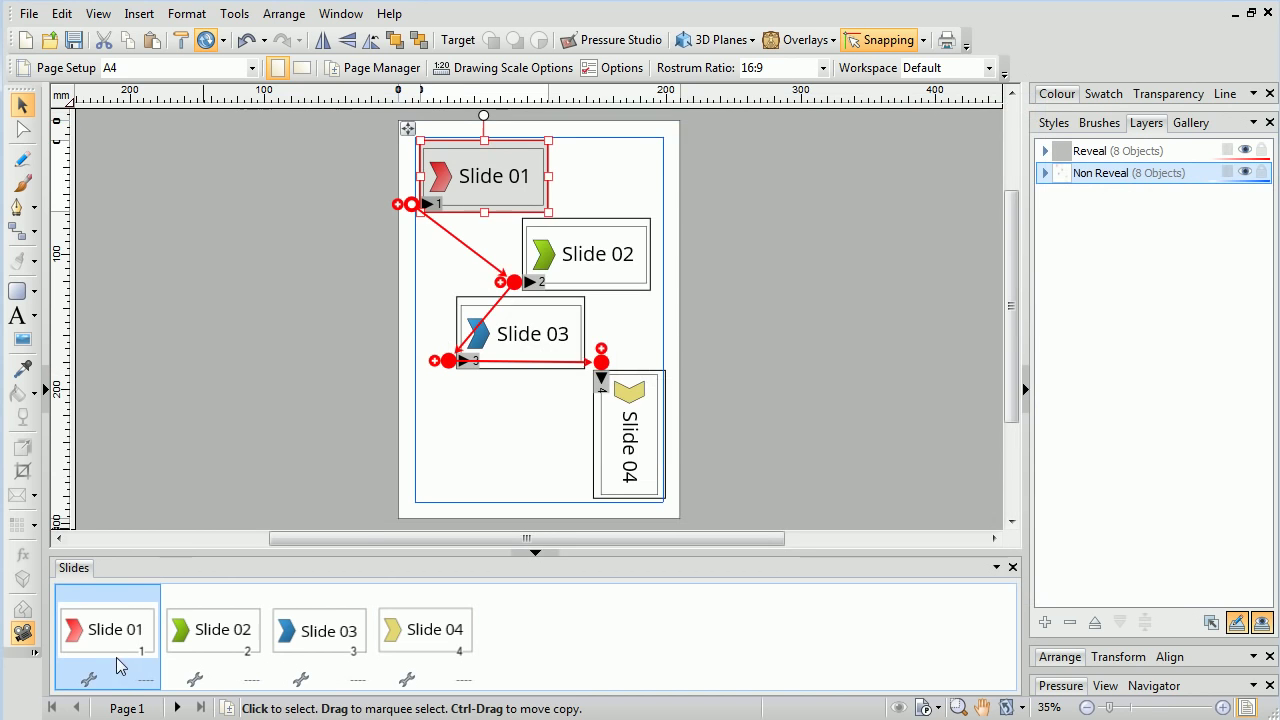
- Set Rostrum Camera 1's layer handling to Sequence with fade transitions
{"action": "double_click", "coordinate": [114, 663]}
{"action": "left_click", "coordinate": [663, 376]}
{"action": "left_click", "coordinate": [663, 406]}
{"action": "left_click", "coordinate": [600, 440]}
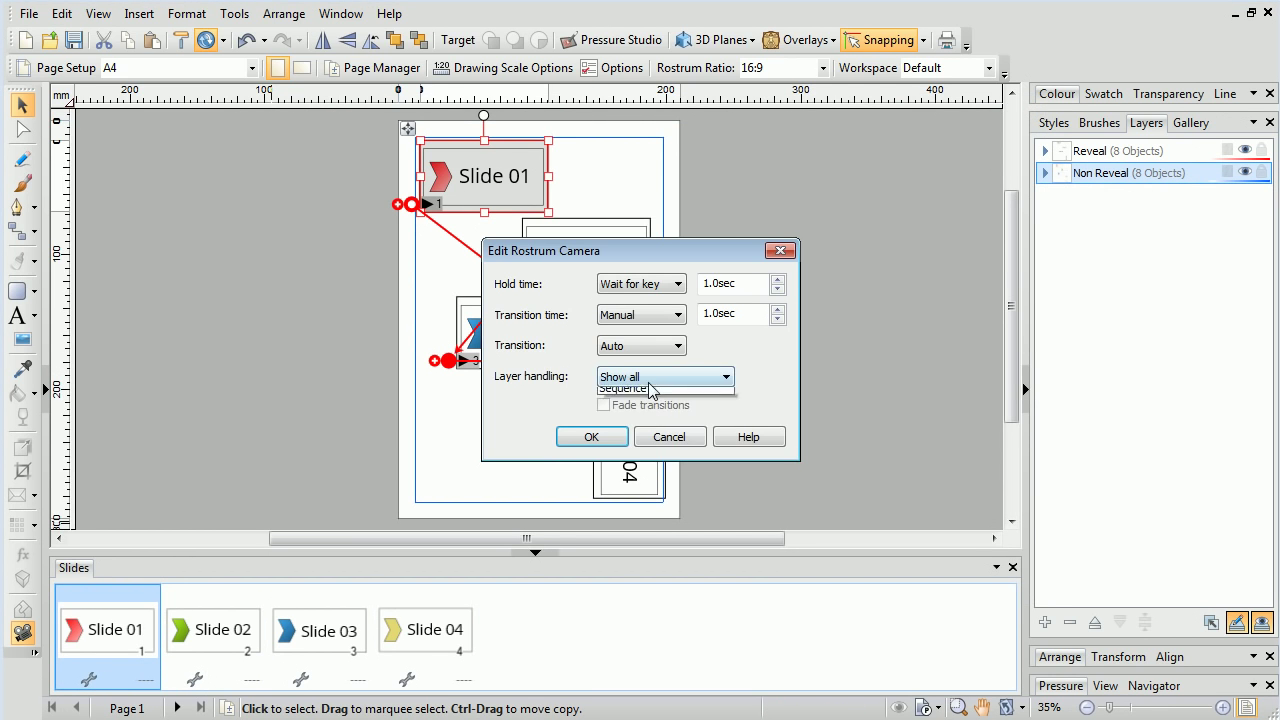
{"action": "left_click", "coordinate": [665, 376]}
{"action": "left_click", "coordinate": [620, 421]}
{"action": "left_click", "coordinate": [591, 437]}
- Reapply Sequence with fades on the first slide, confirm, and preview in Flash Player
{"action": "left_click", "coordinate": [665, 376]}
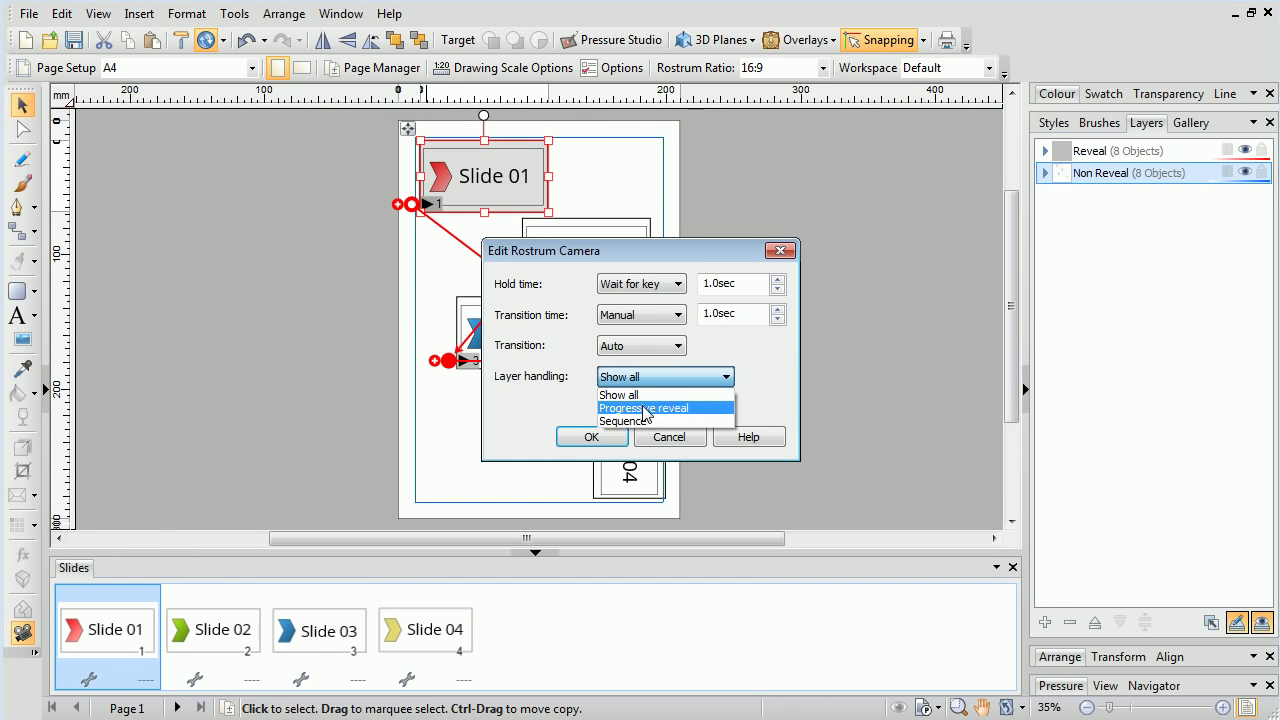
{"action": "left_click", "coordinate": [620, 421]}
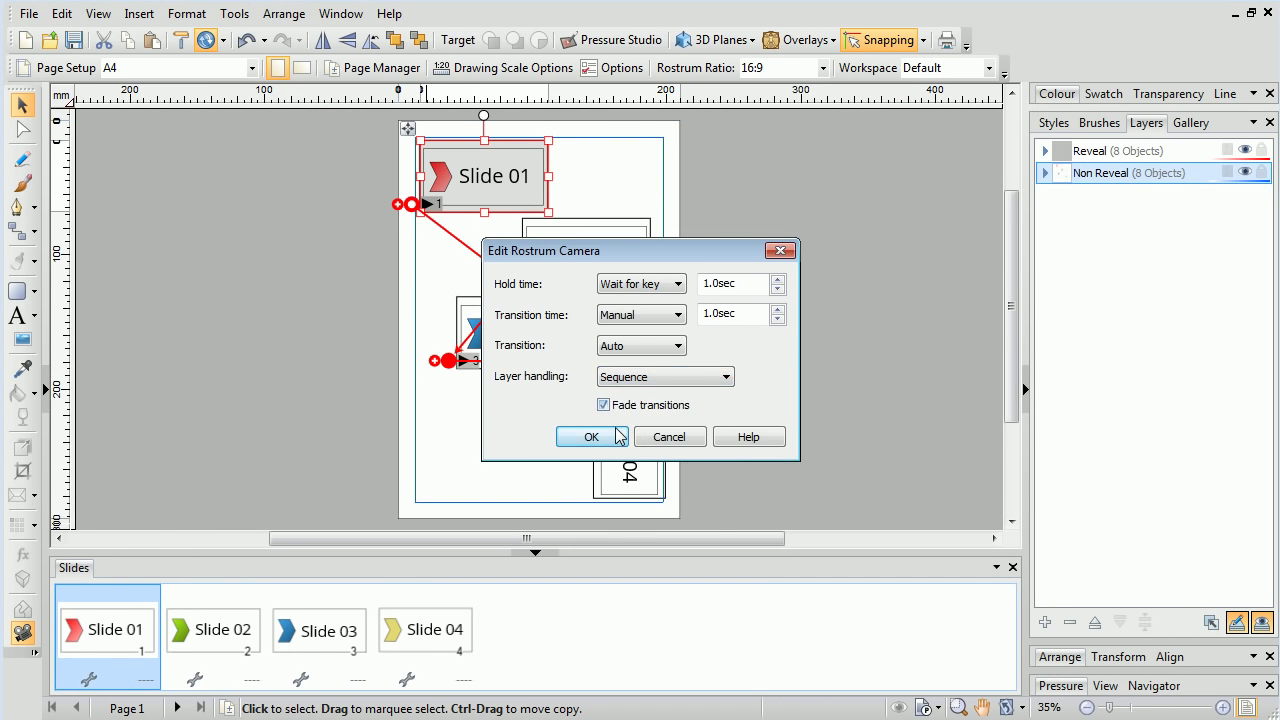
{"action": "left_click", "coordinate": [591, 437]}
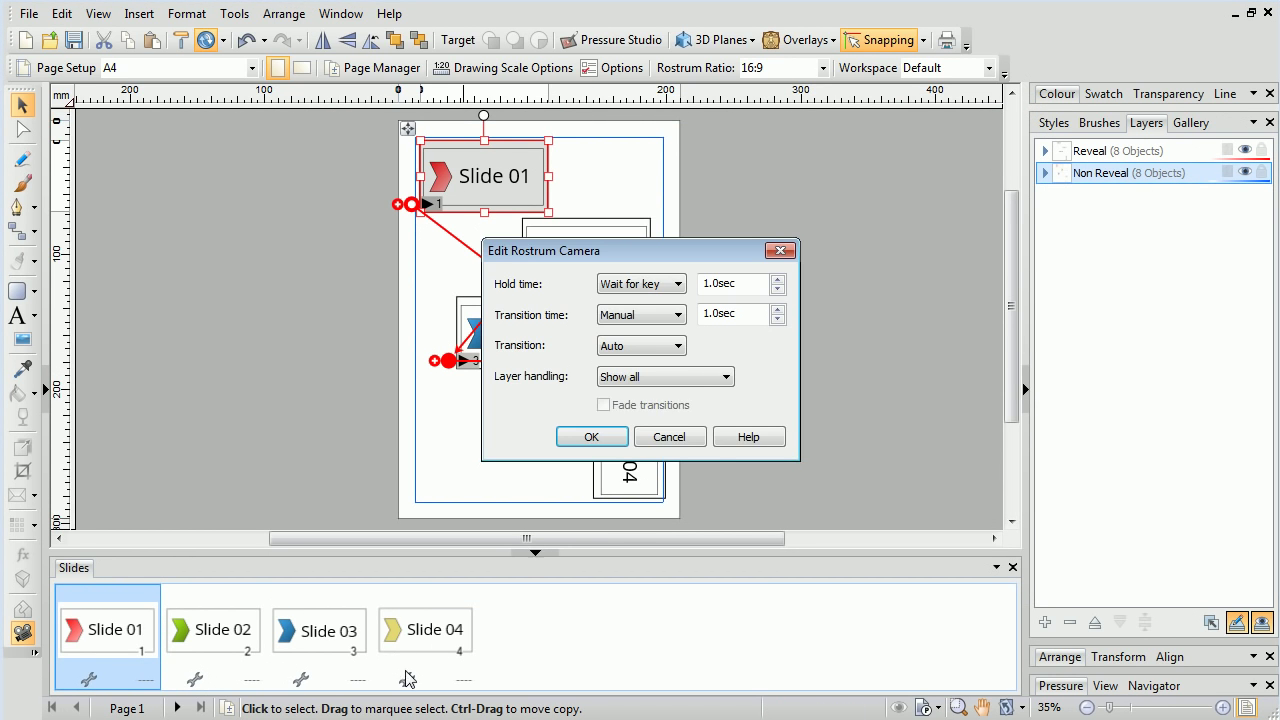
{"action": "left_click", "coordinate": [665, 376]}
{"action": "left_click", "coordinate": [620, 421]}
{"action": "left_click", "coordinate": [612, 442]}
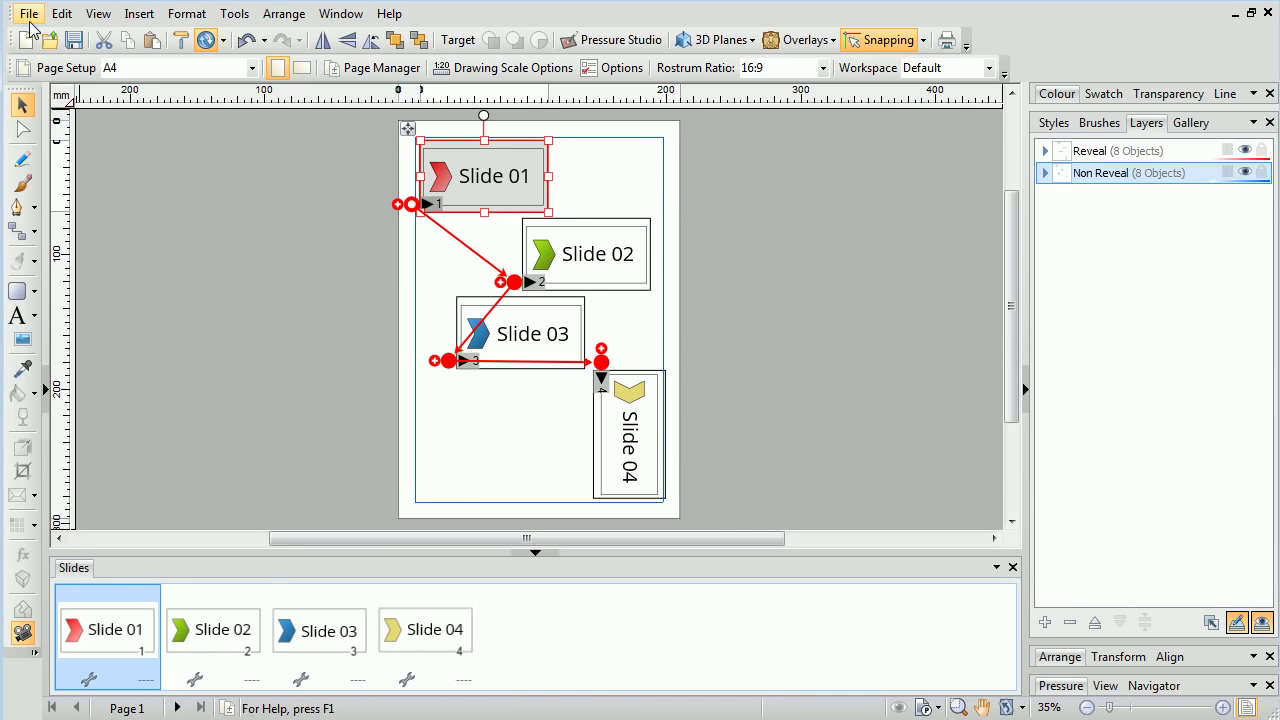
{"action": "left_click", "coordinate": [29, 13]}
{"action": "left_click", "coordinate": [246, 480]}
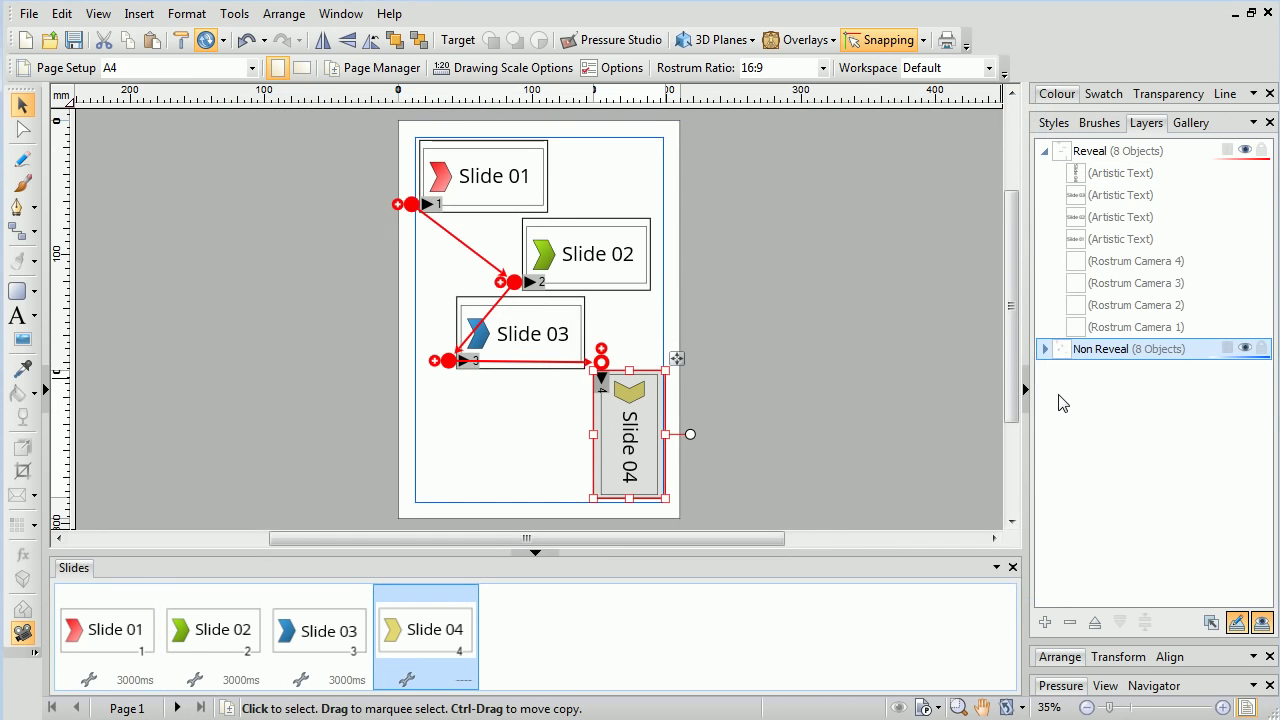
- Add a 'Reveal 02' layer and move the four slide title texts onto it
{"action": "right_click", "coordinate": [1062, 395]}
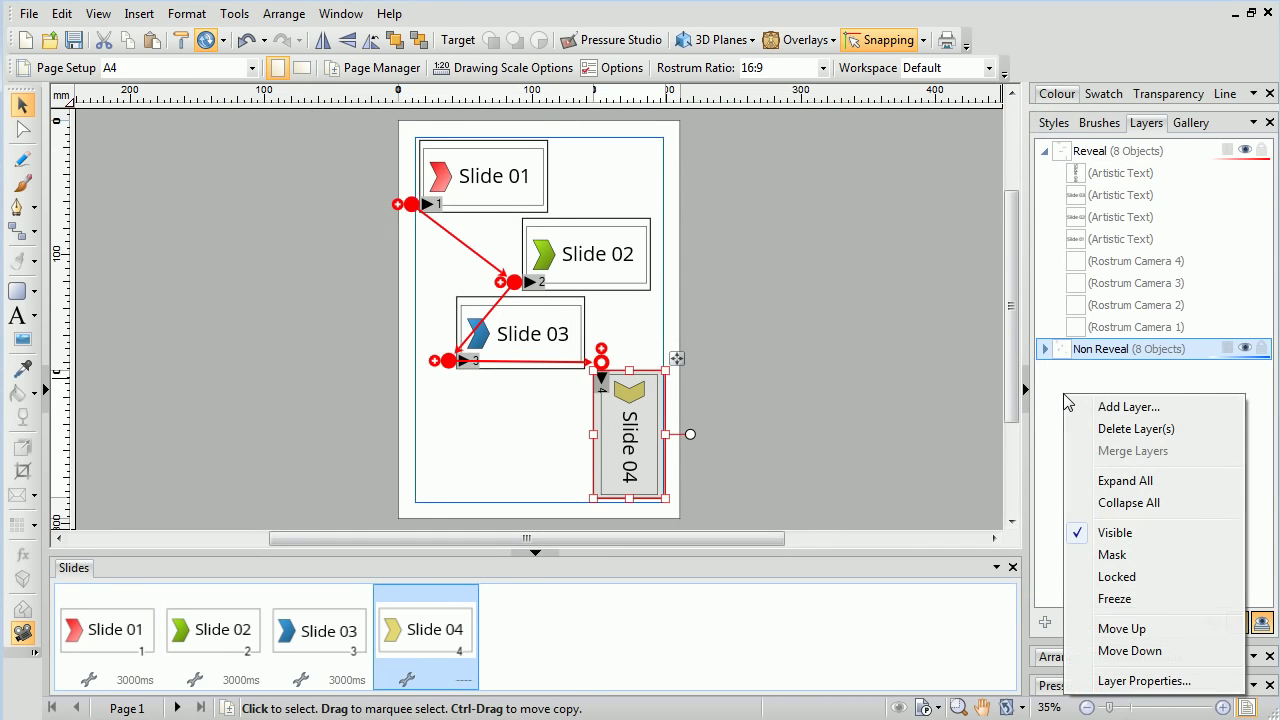
{"action": "left_click", "coordinate": [1108, 408]}
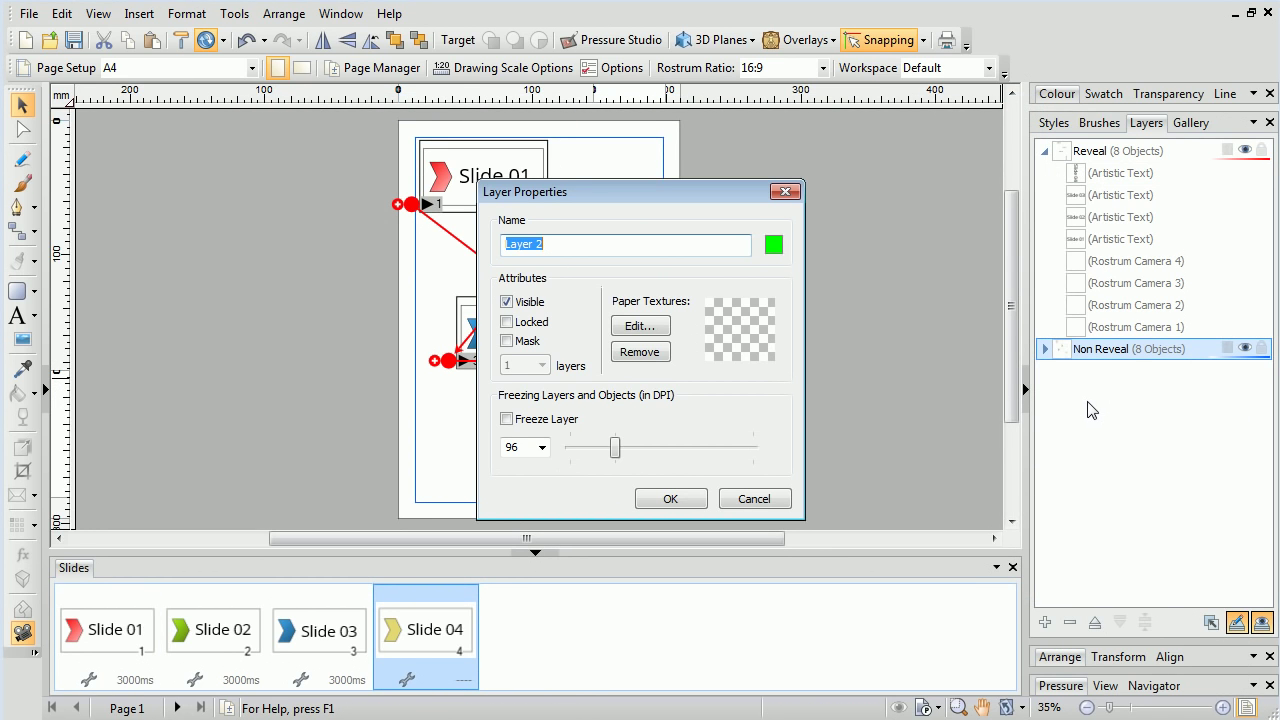
{"action": "type", "text": "Reveal 02"}
{"action": "left_click", "coordinate": [658, 498]}
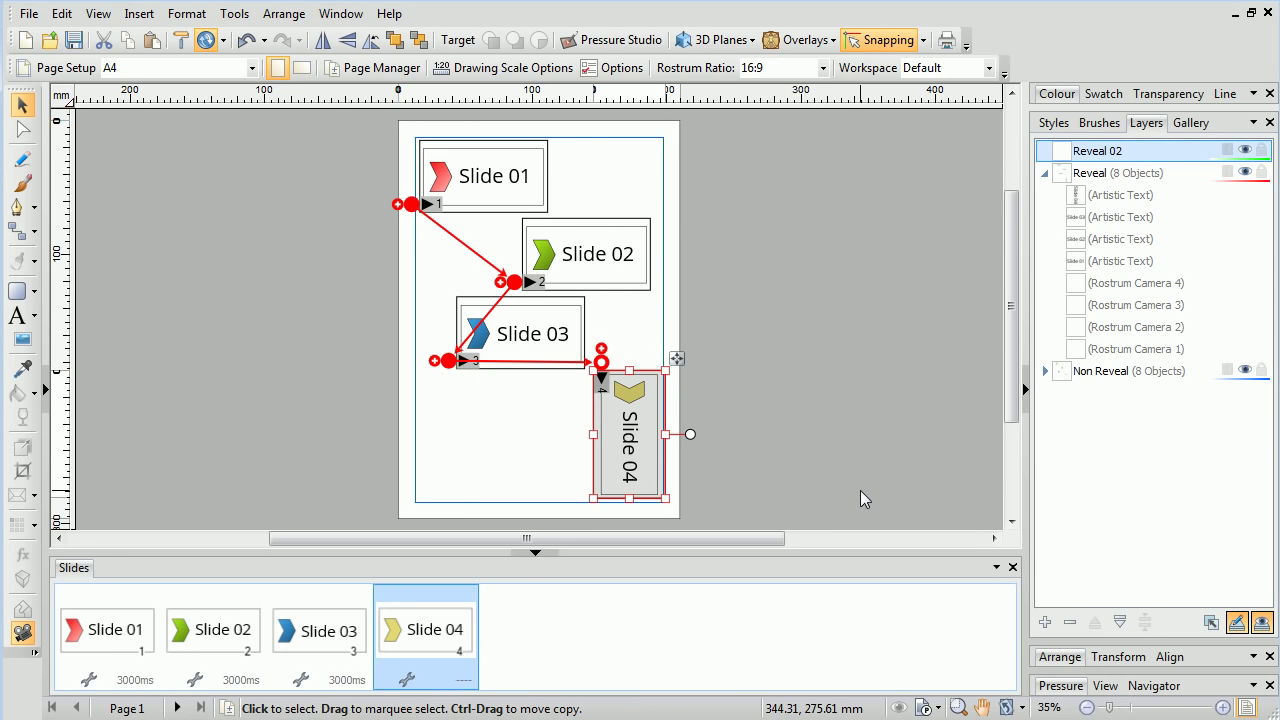
{"action": "left_click", "coordinate": [1103, 217]}
{"action": "left_click", "coordinate": [1103, 261], "text": "shift"}
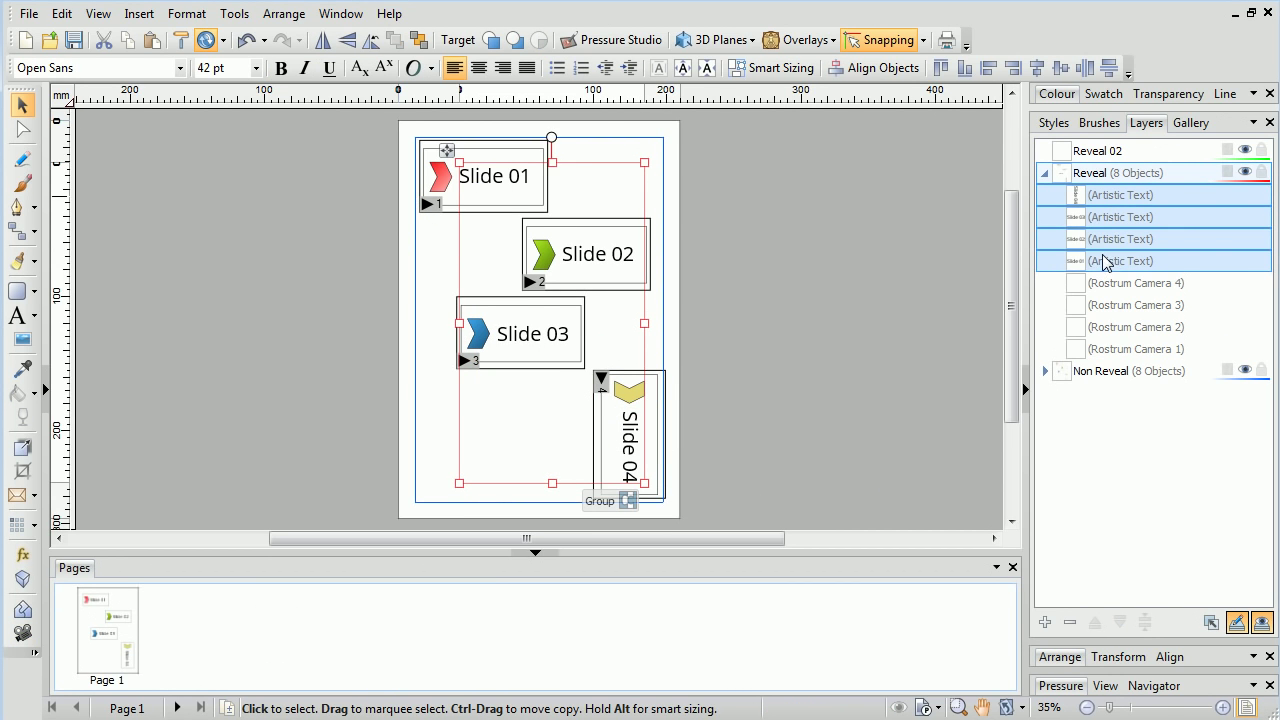
{"action": "left_click_drag", "start_coordinate": [1110, 200], "coordinate": [1097, 152]}
{"action": "left_click", "coordinate": [1045, 151]}
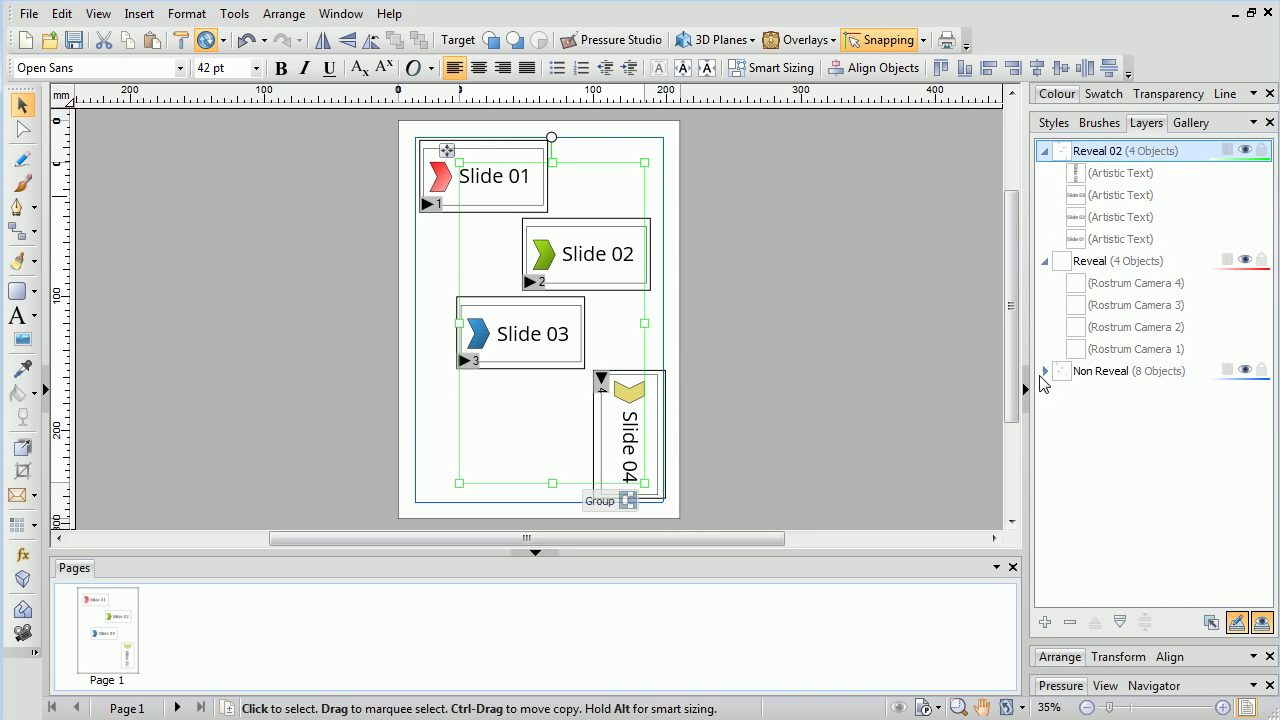
- Move the four Quick Chevrons from the Non Reveal layer into the Reveal layer
{"action": "left_click", "coordinate": [1041, 378]}
{"action": "left_click", "coordinate": [1045, 371]}
{"action": "left_click", "coordinate": [1113, 396]}
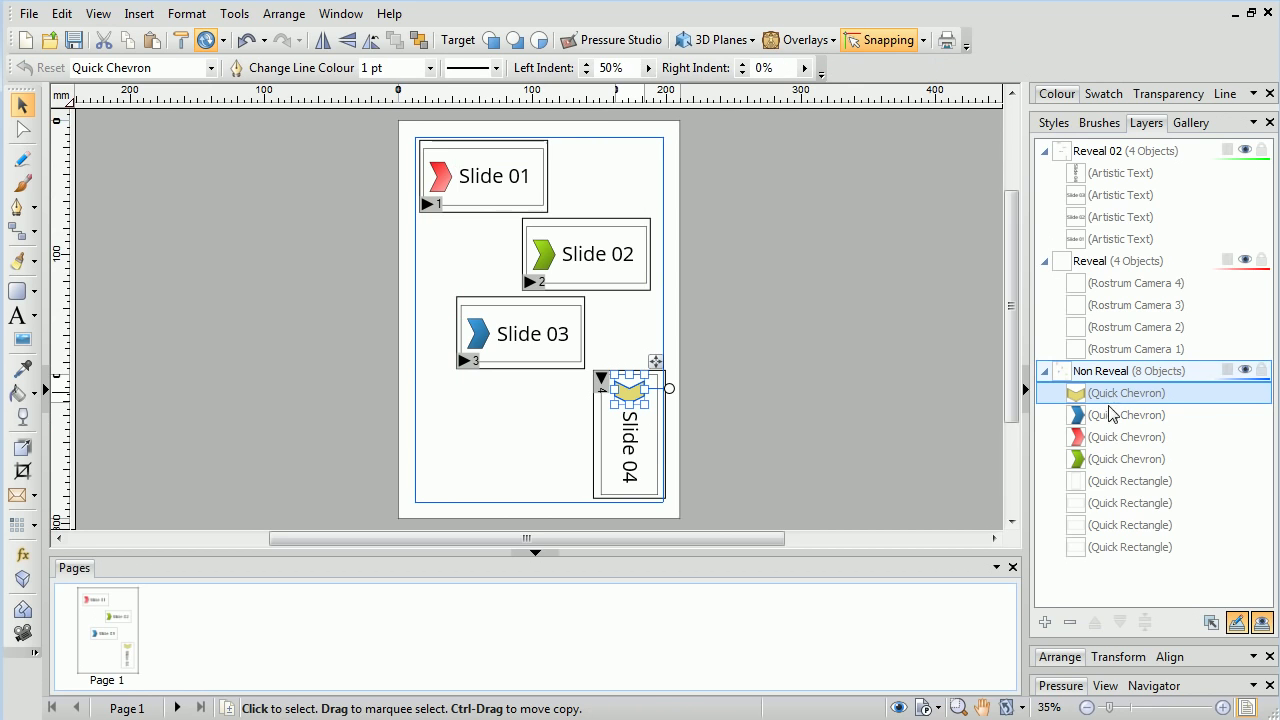
{"action": "left_click", "coordinate": [1115, 460], "text": "shift"}
{"action": "left_click_drag", "start_coordinate": [1122, 408], "coordinate": [1110, 277]}
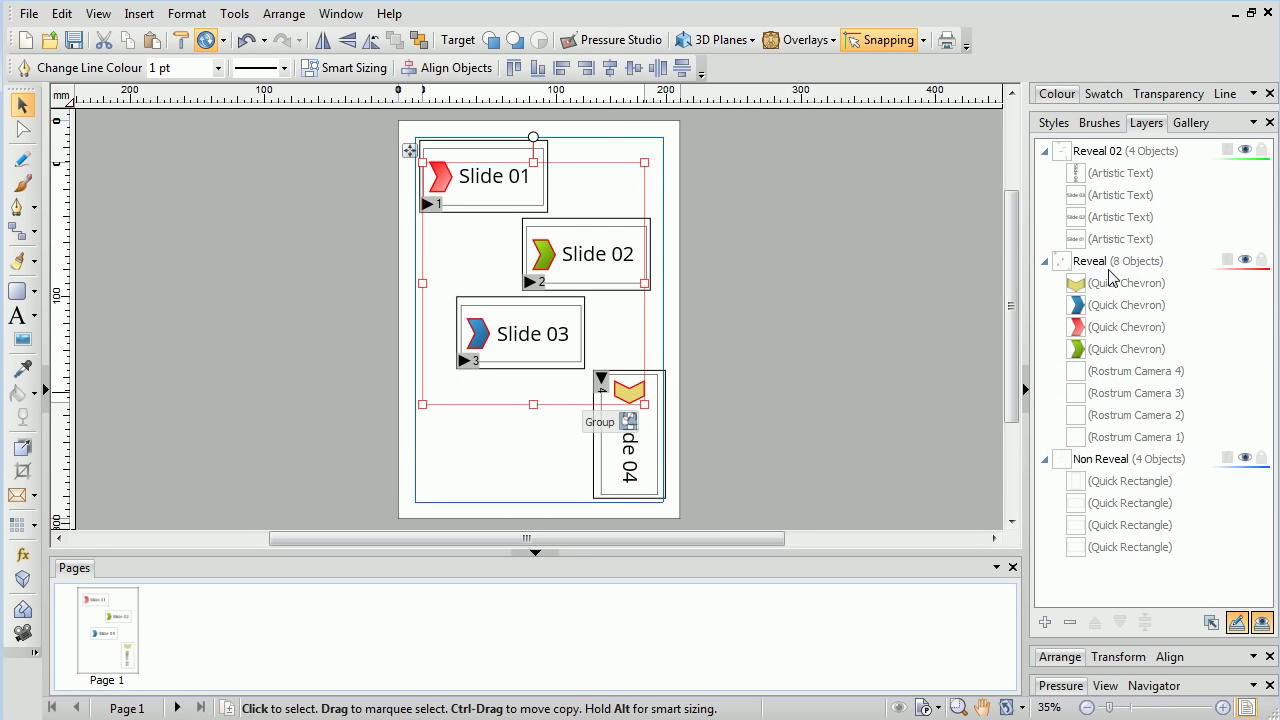
{"action": "left_click", "coordinate": [687, 290]}
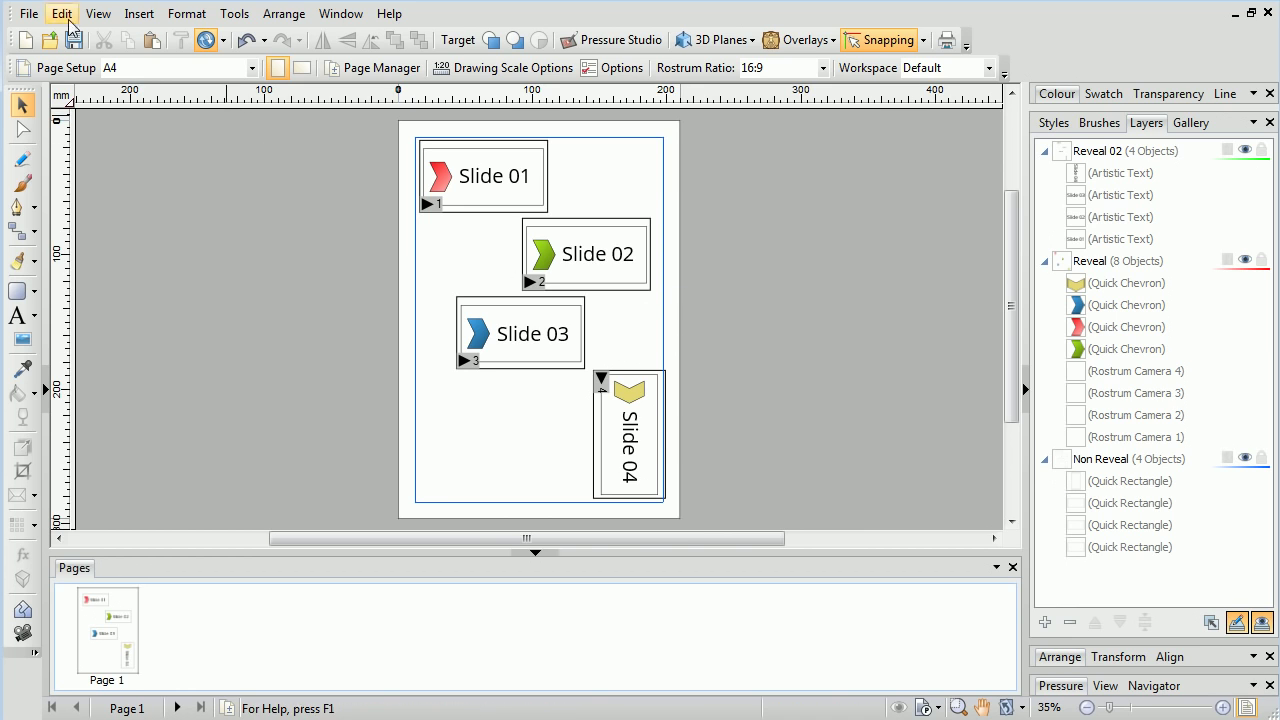
{"action": "left_click", "coordinate": [28, 13]}
{"action": "left_click", "coordinate": [105, 480]}
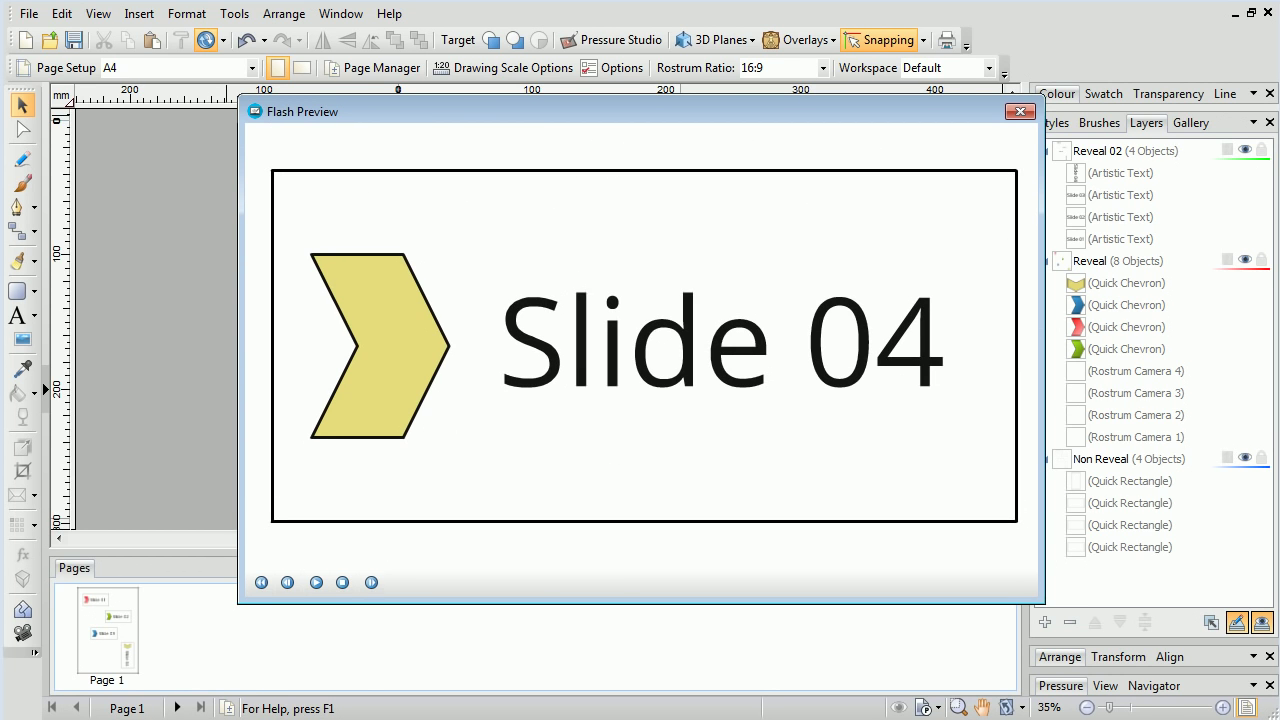
{"action": "left_click", "coordinate": [1020, 111]}
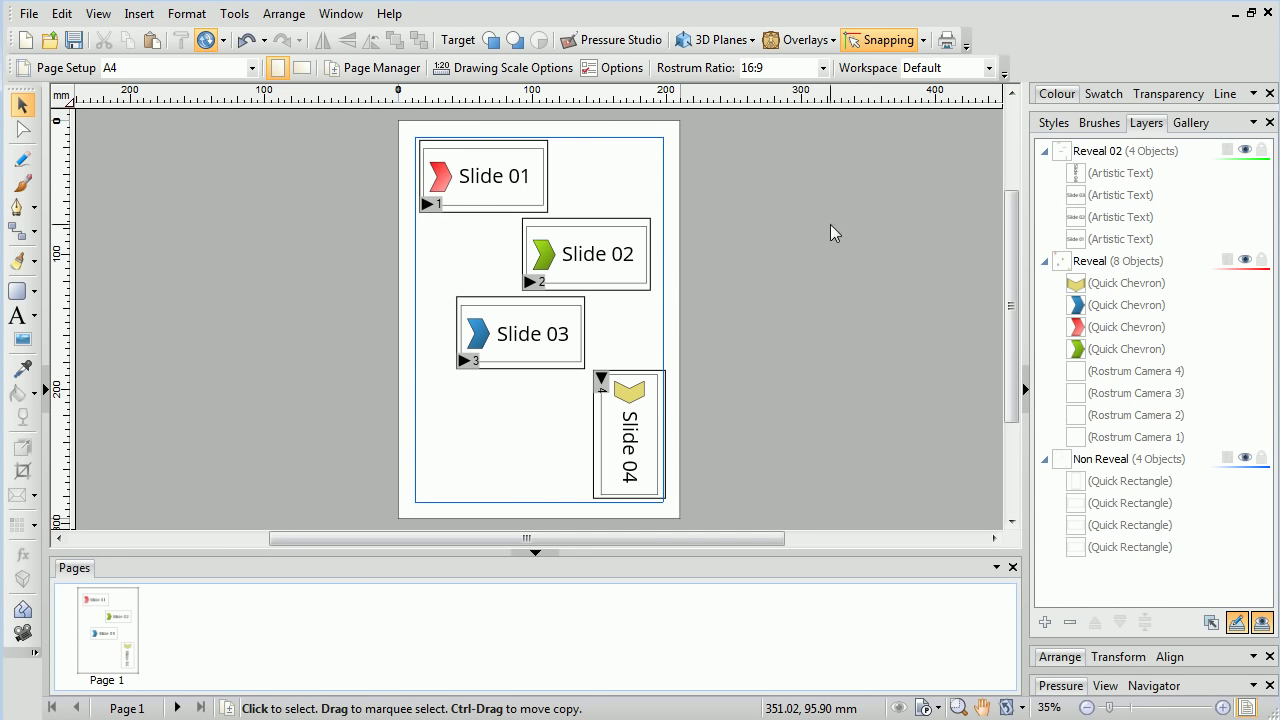
- Set up a video export as WMV using the (PAL) HD Widescreen - 1080p template
{"action": "left_click", "coordinate": [29, 14]}
{"action": "mouse_move", "coordinate": [178, 418]}
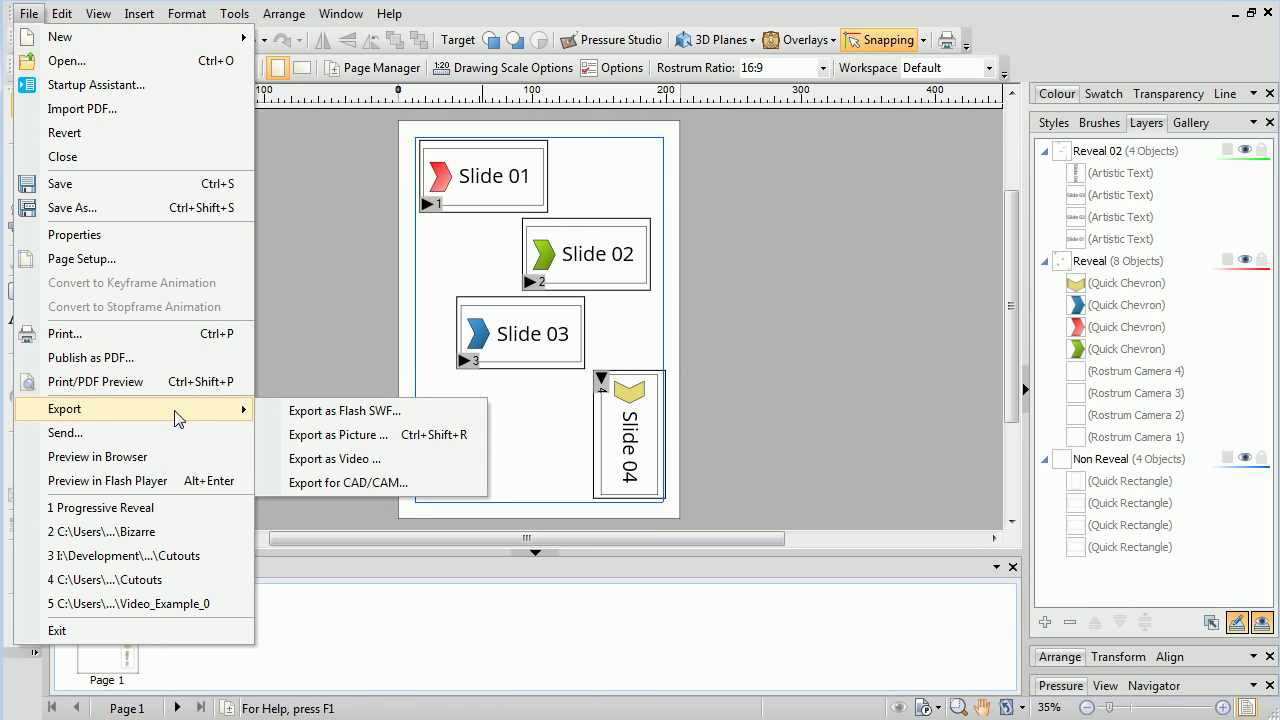
{"action": "left_click", "coordinate": [337, 459]}
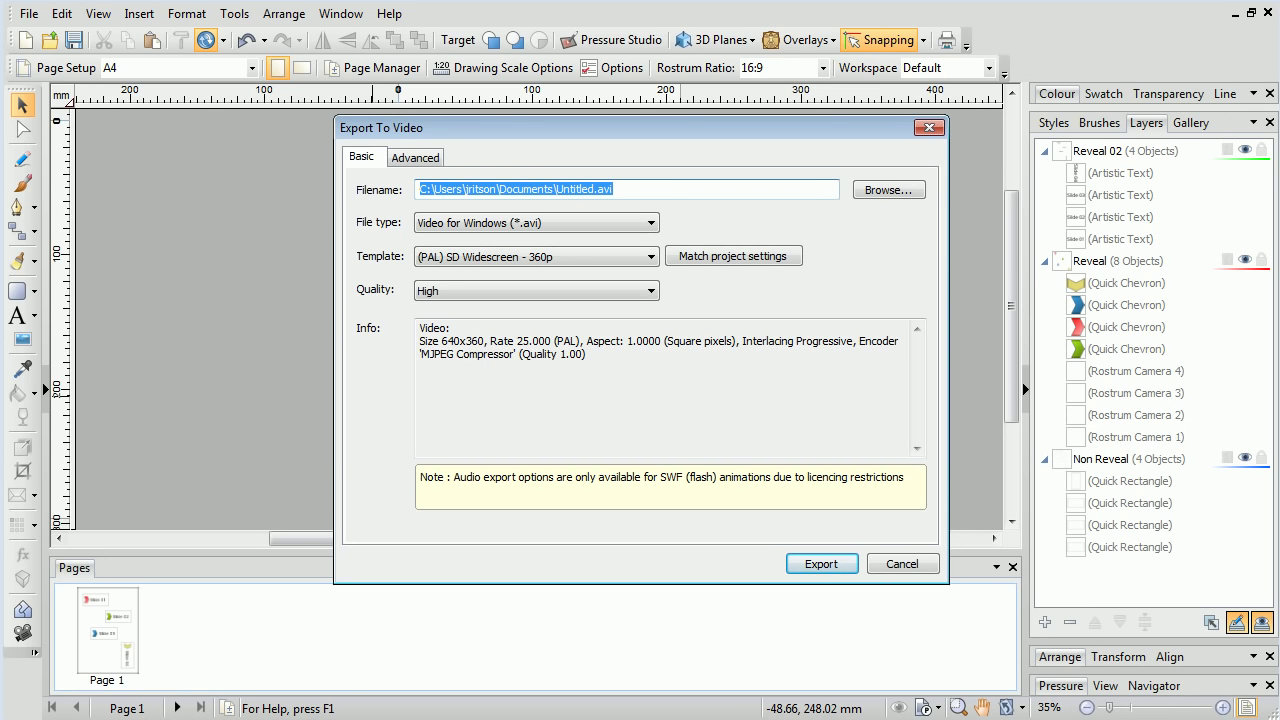
{"action": "left_click", "coordinate": [553, 222]}
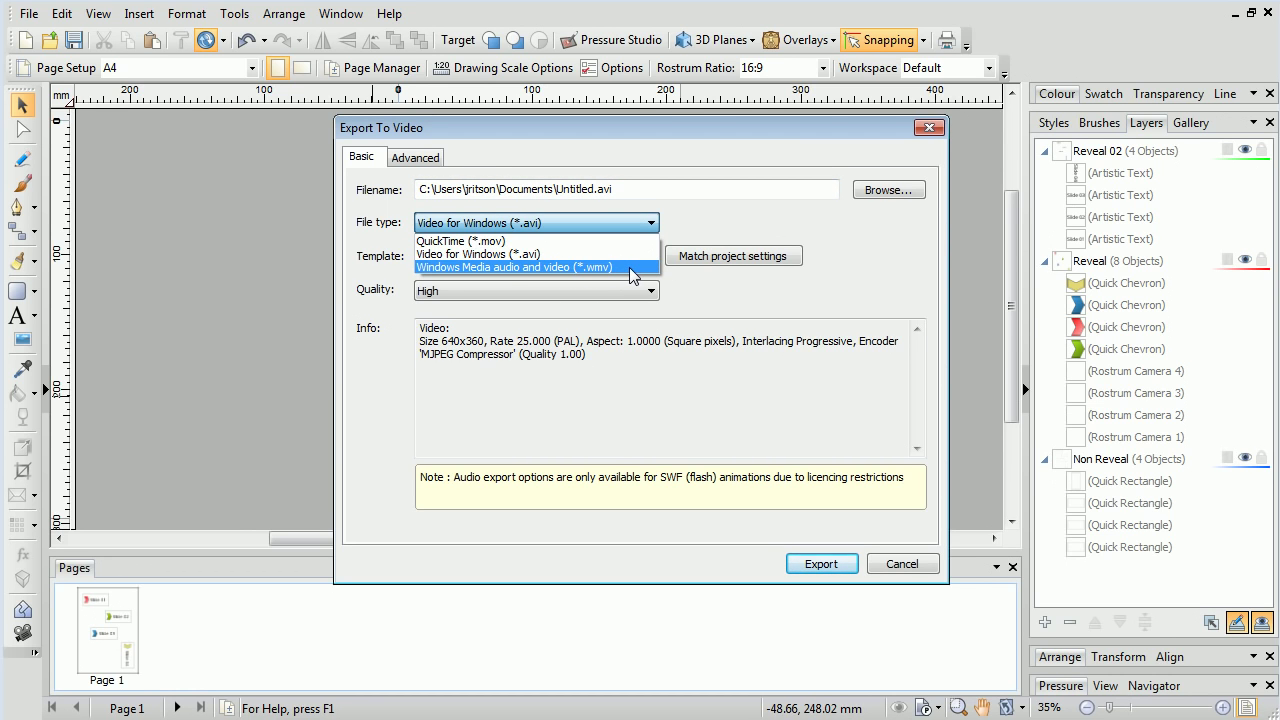
{"action": "left_click", "coordinate": [630, 274]}
{"action": "left_click", "coordinate": [599, 255]}
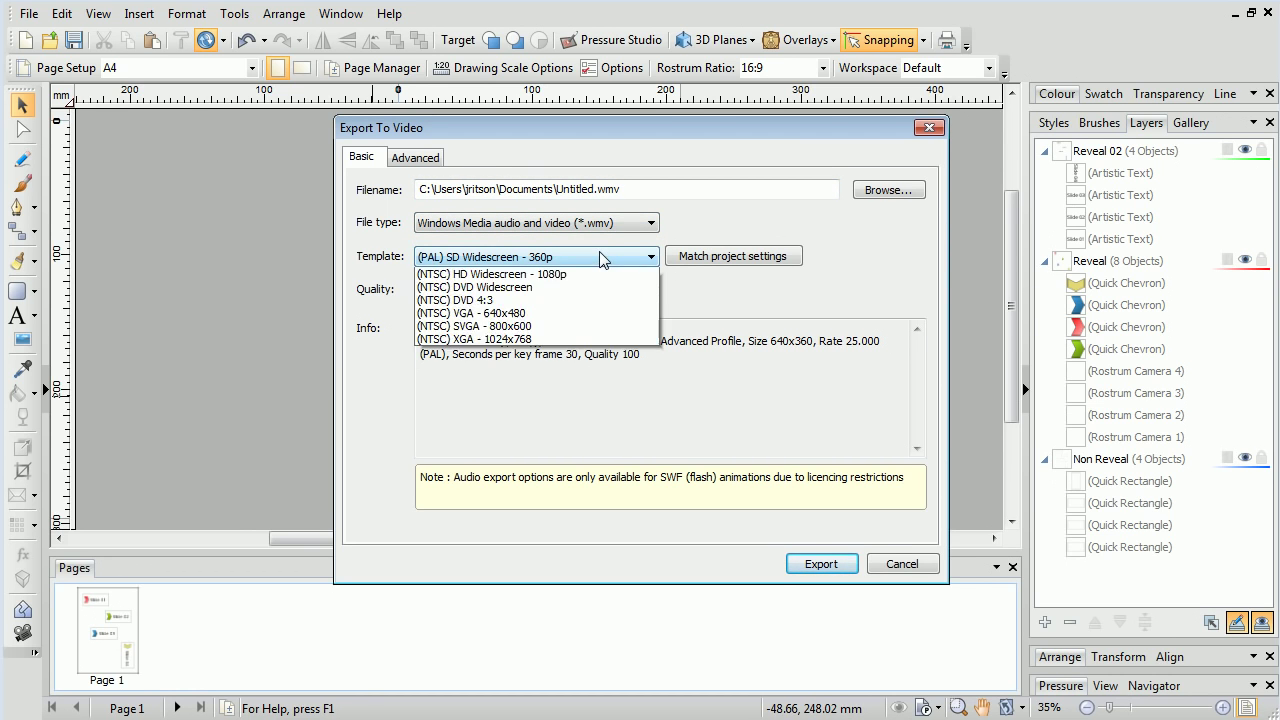
{"action": "left_click", "coordinate": [589, 301]}
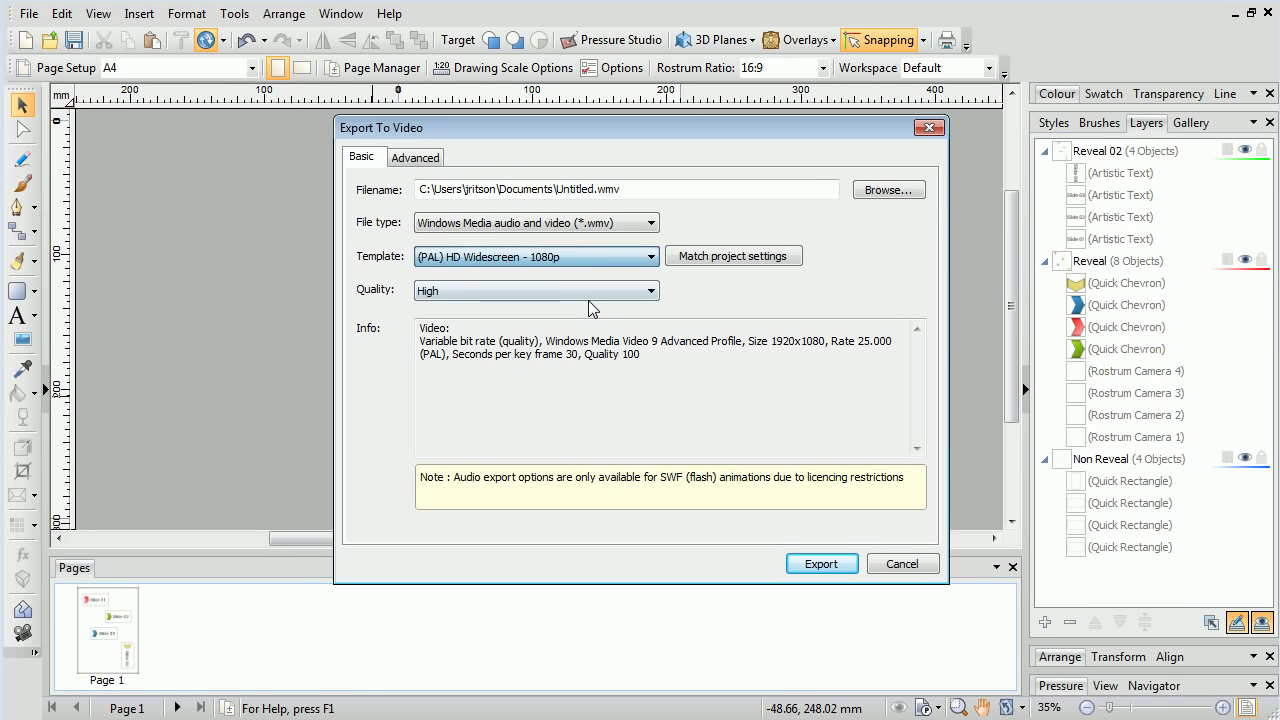
- Name the video file 'Presentation' and run the export
{"action": "double_click", "coordinate": [586, 189]}
{"action": "type", "text": "Presentation"}
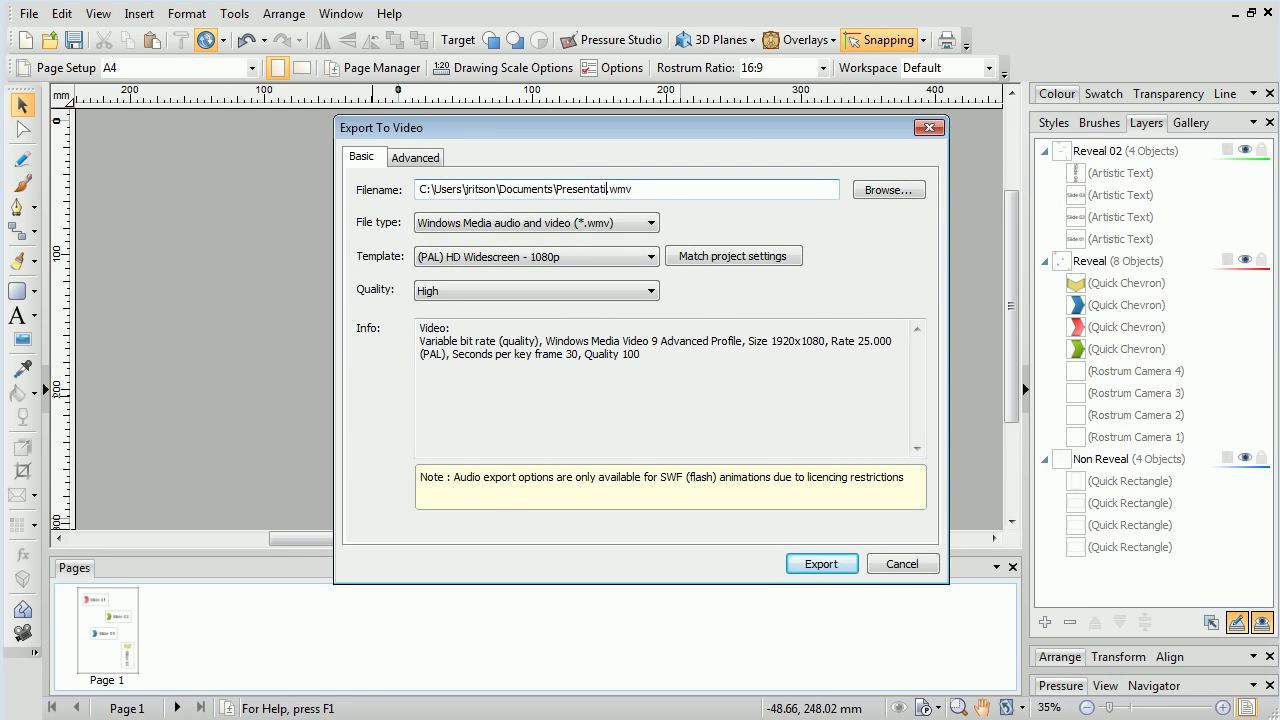
{"action": "left_click", "coordinate": [820, 563]}
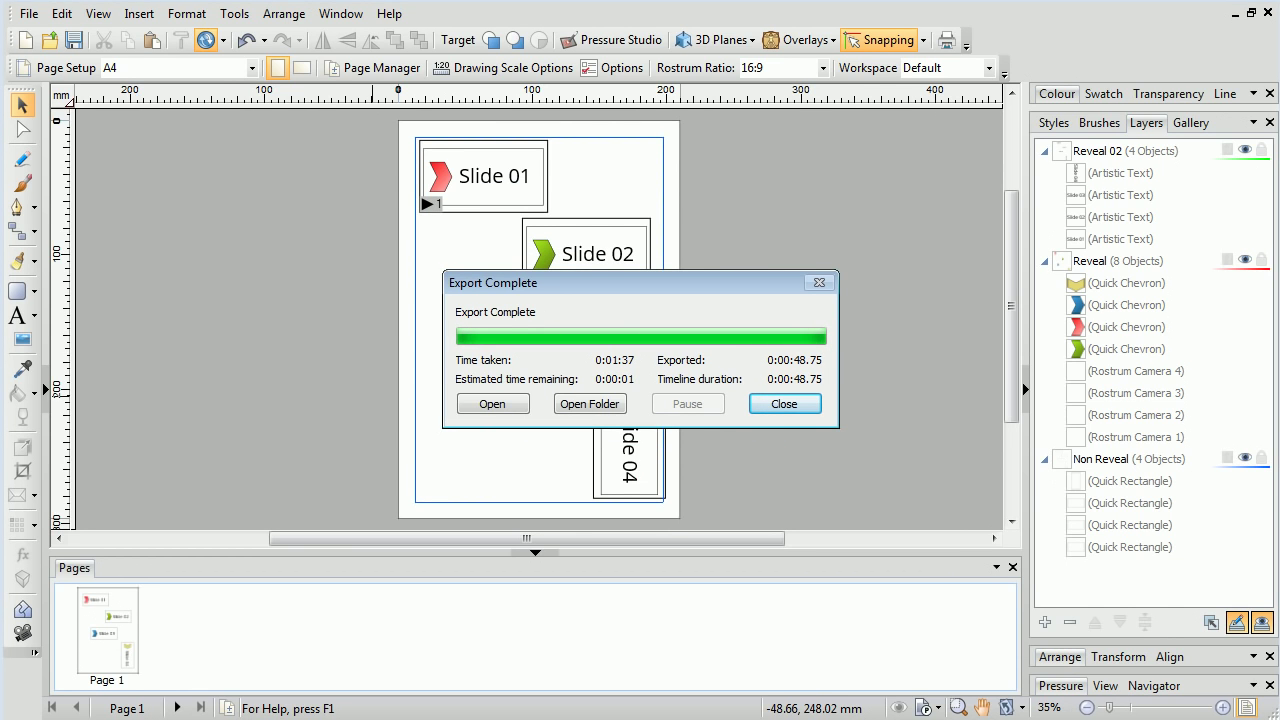
- Open the finished Presentation.wmv from the Export Complete dialog in Media Player Classic
{"action": "left_click", "coordinate": [508, 406]}
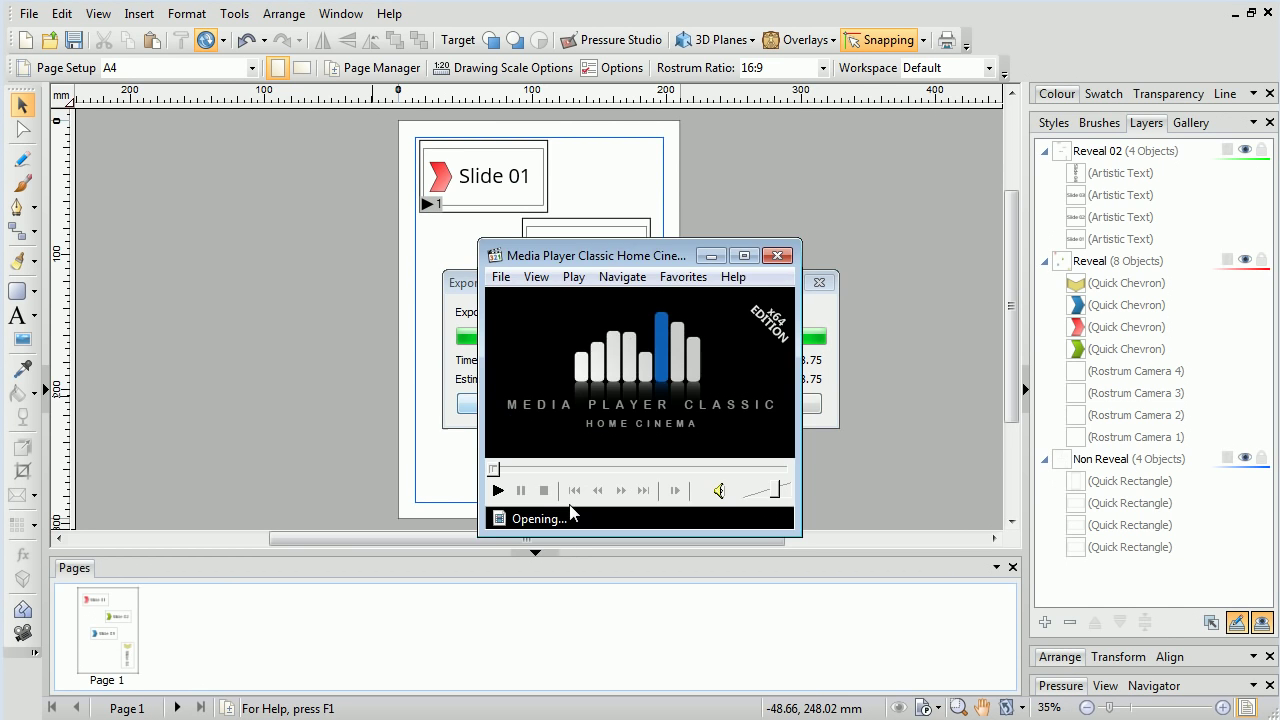